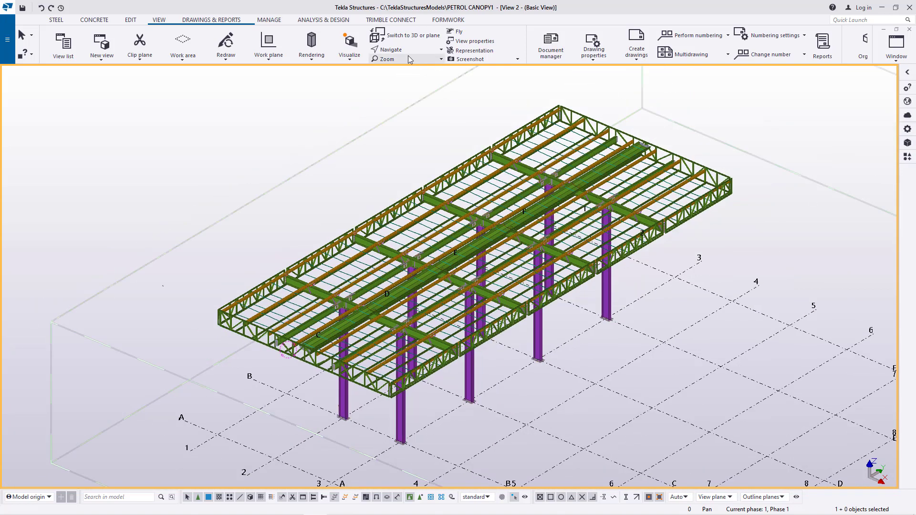
Inspect the petrol canopy's roof framing, perimeter trusses and columns from below and from above
click(405, 53)
click(411, 69)
drag(471, 308, 483, 242)
scroll(483, 243, up, 10)
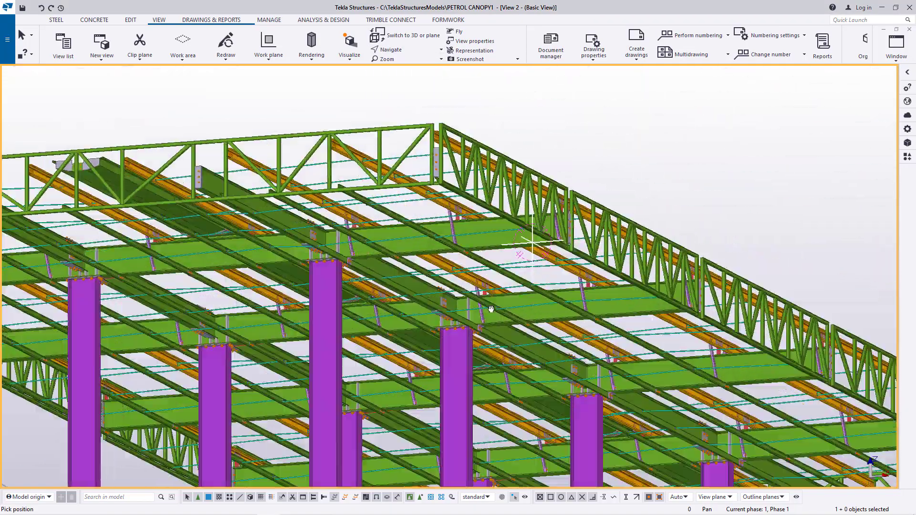
drag(490, 309, 511, 281)
scroll(483, 284, down, 5)
ctrl+middle_drag(511, 282, 517, 278)
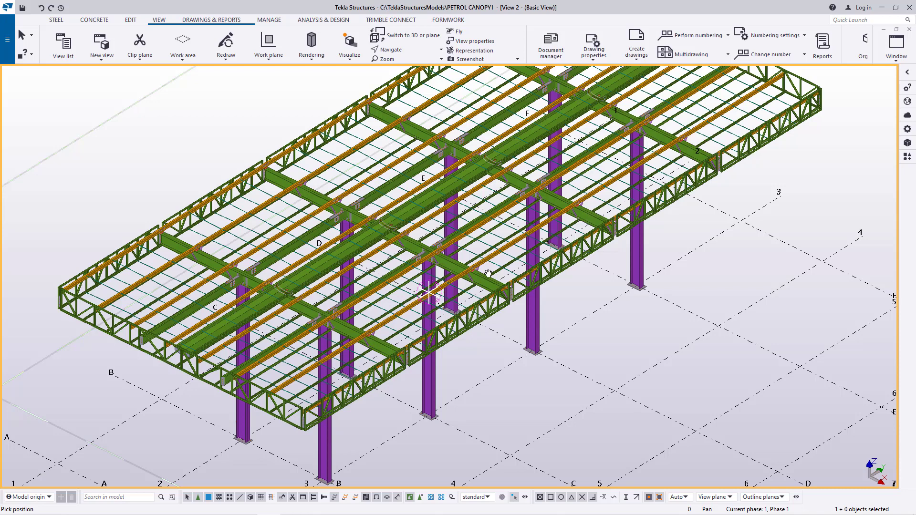
click(908, 161)
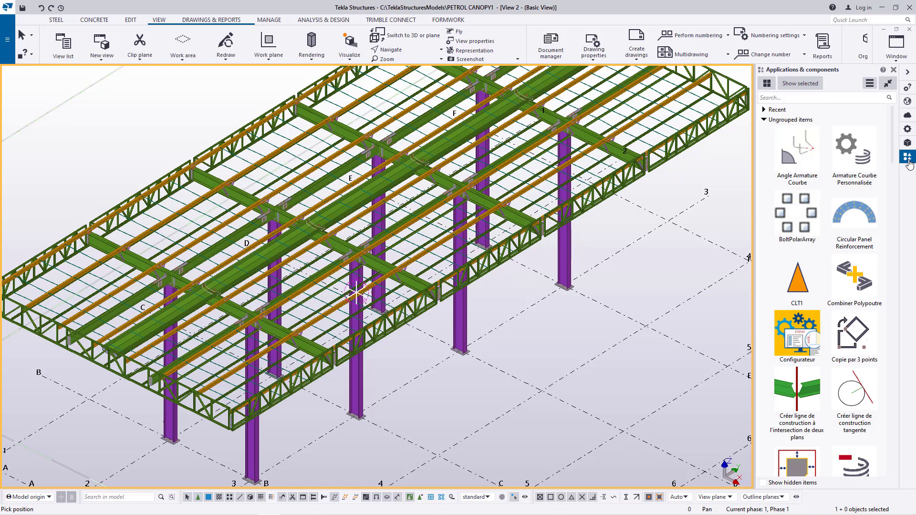
click(910, 72)
scroll(429, 117, down, 3)
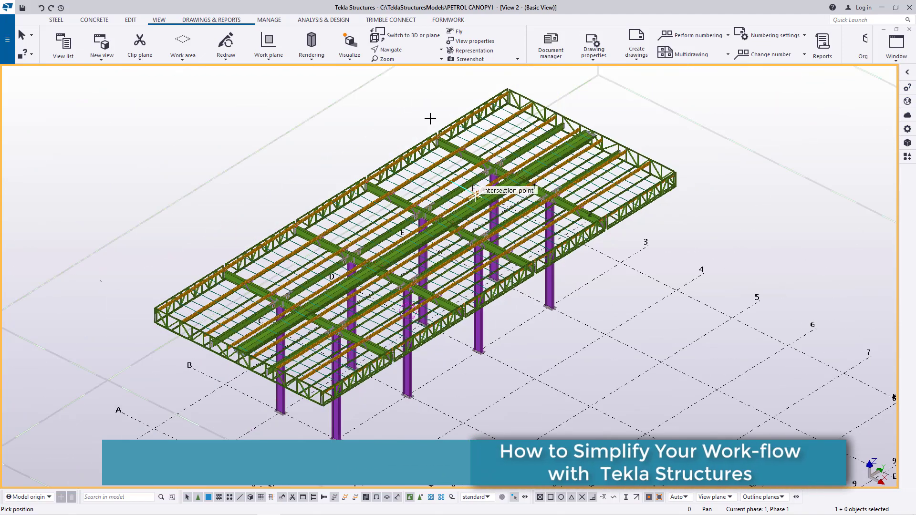
Inspect the whole canopy from a rotated overview and end the view navigation command
click(400, 52)
click(402, 63)
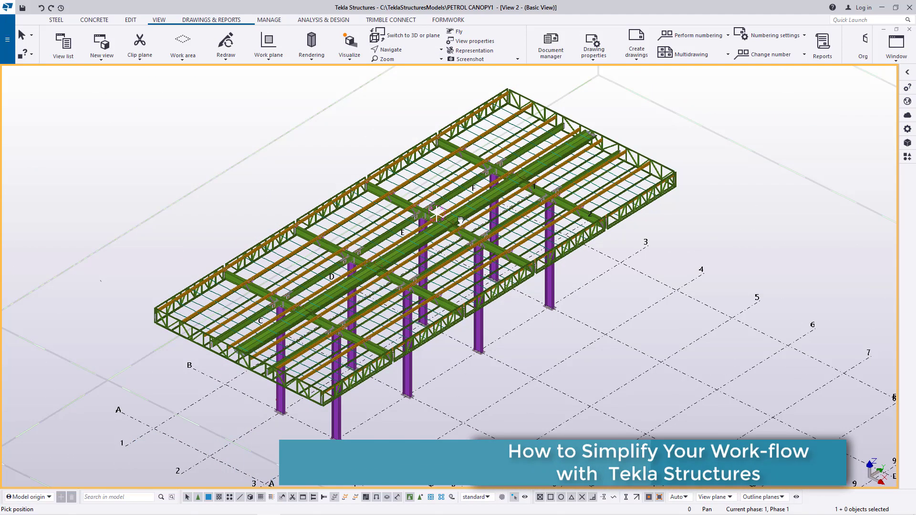
drag(435, 211, 536, 224)
scroll(468, 206, up, 6)
right_click(473, 119)
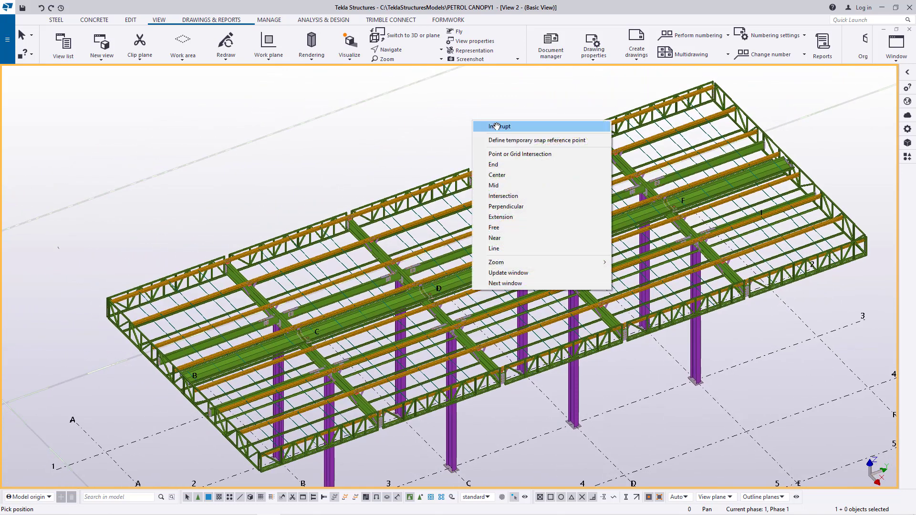
click(496, 126)
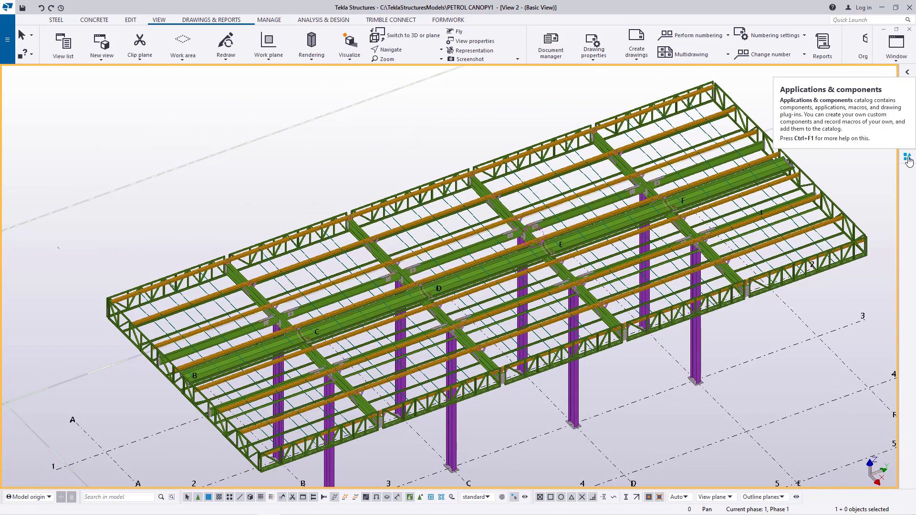
scroll(387, 216, down, 2)
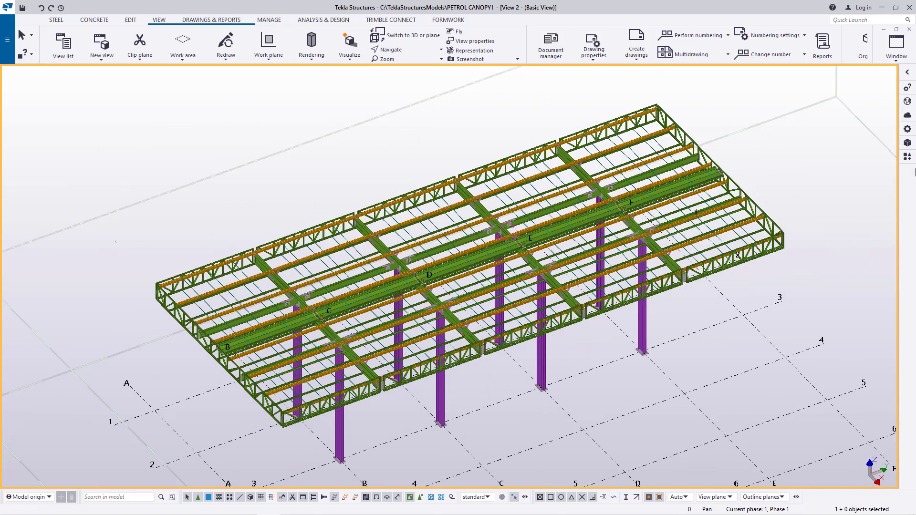
Create a new group named "Custom Component" in the Applications & components catalog
click(906, 159)
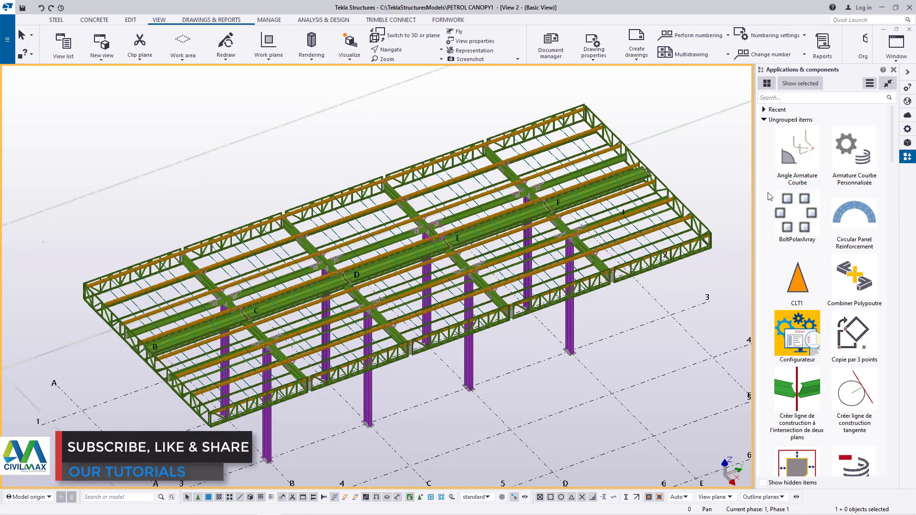
right_click(767, 142)
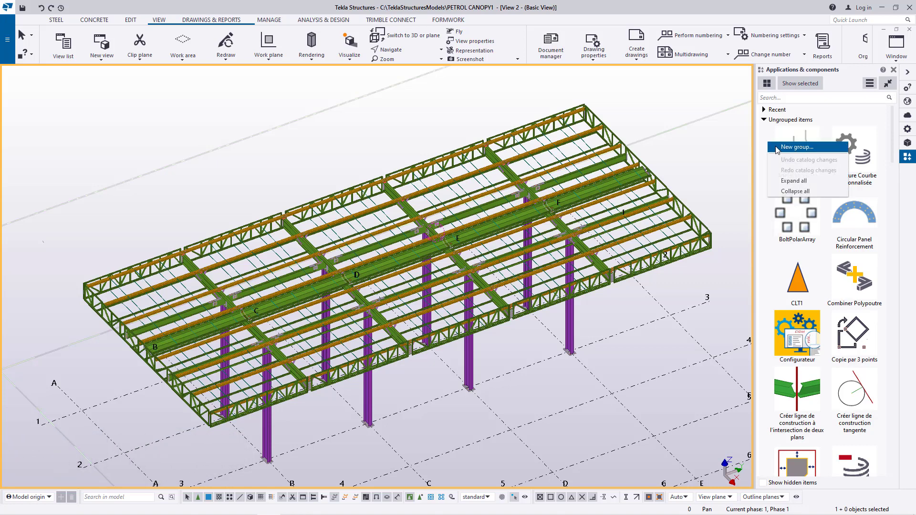
click(776, 148)
drag(402, 248, 360, 252)
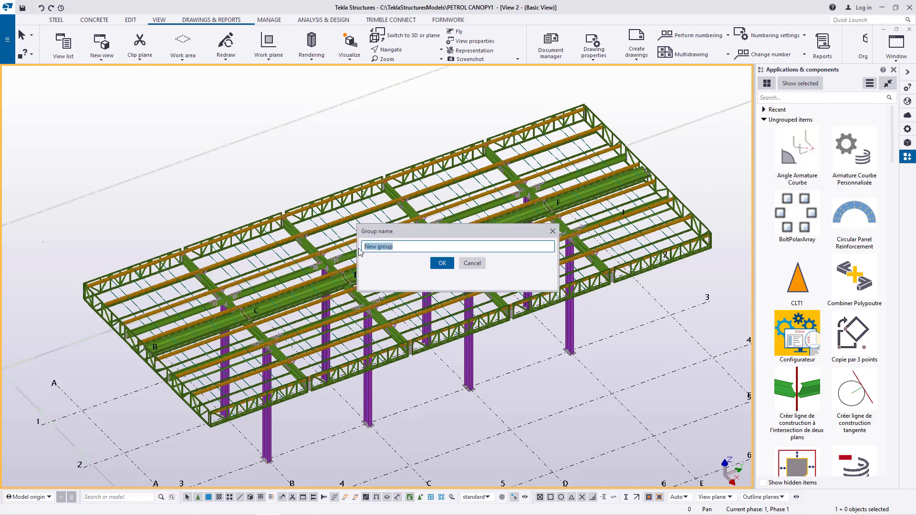
text(Custom )
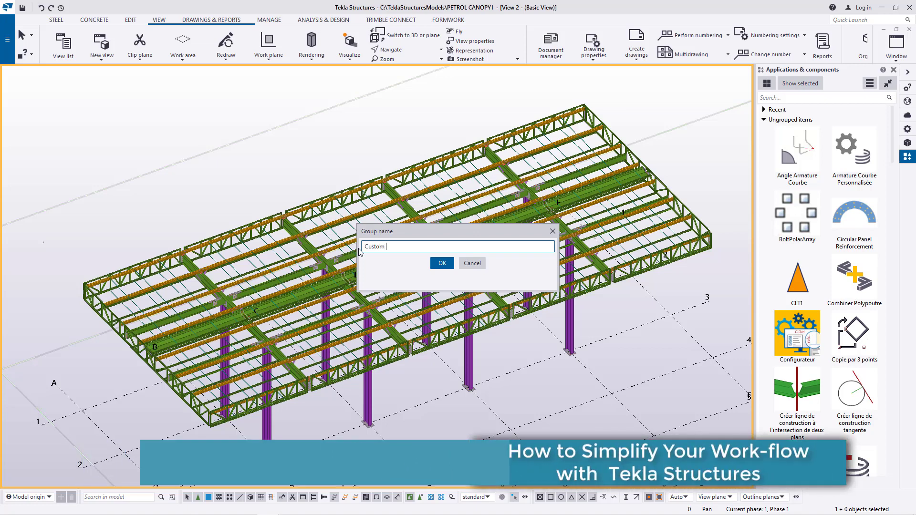
text(Component)
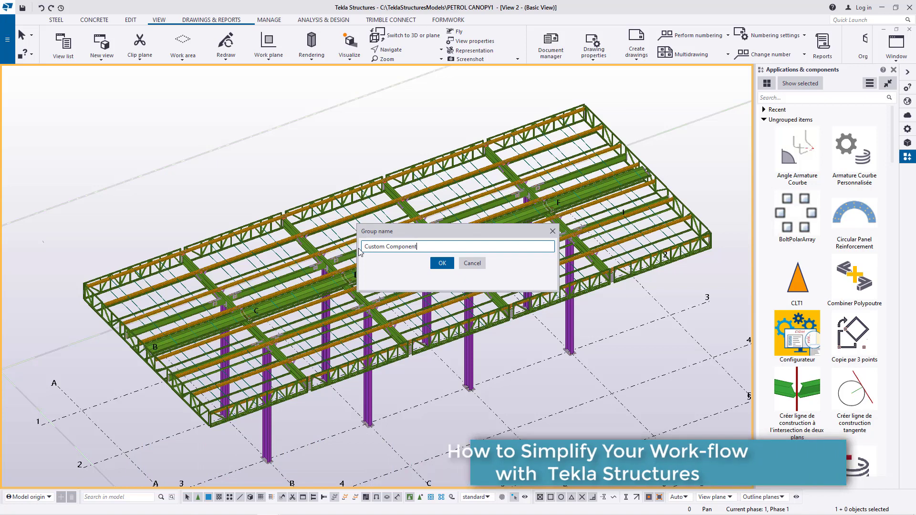
click(442, 263)
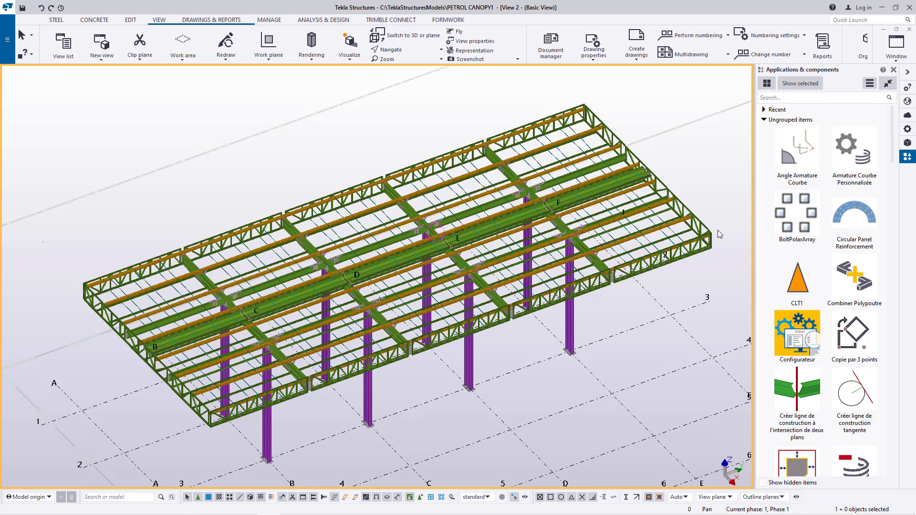
Start defining a new custom component and set its type to Part
click(870, 84)
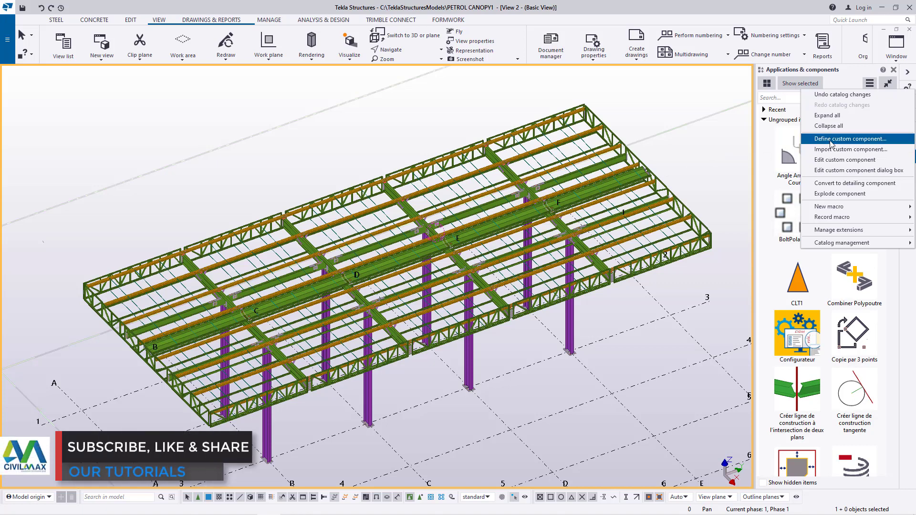
click(850, 138)
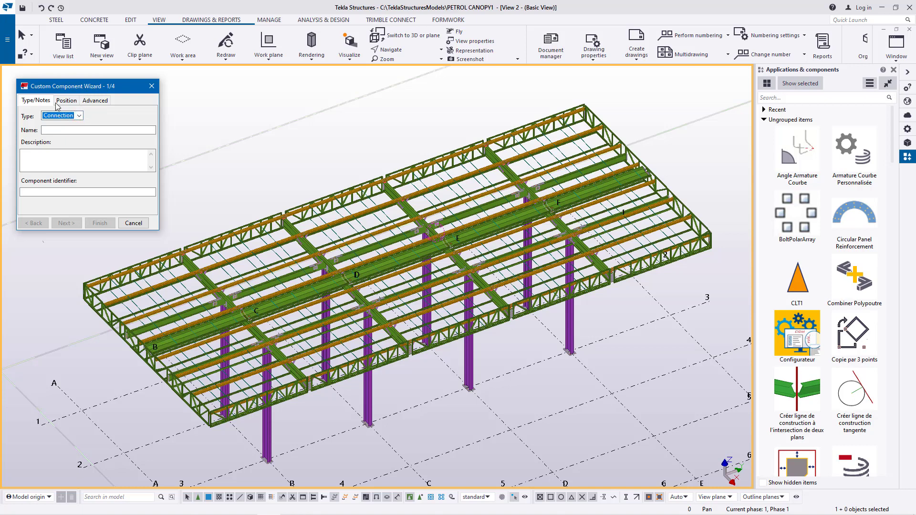
click(79, 116)
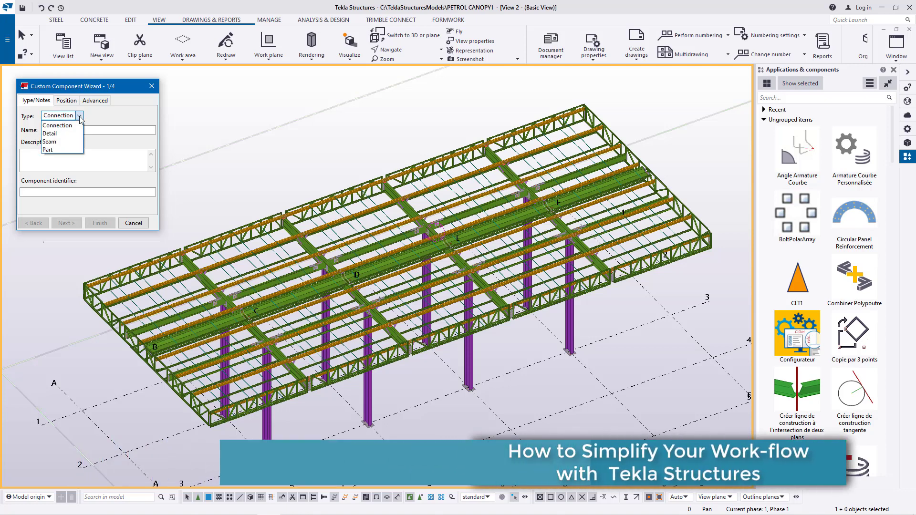
click(57, 150)
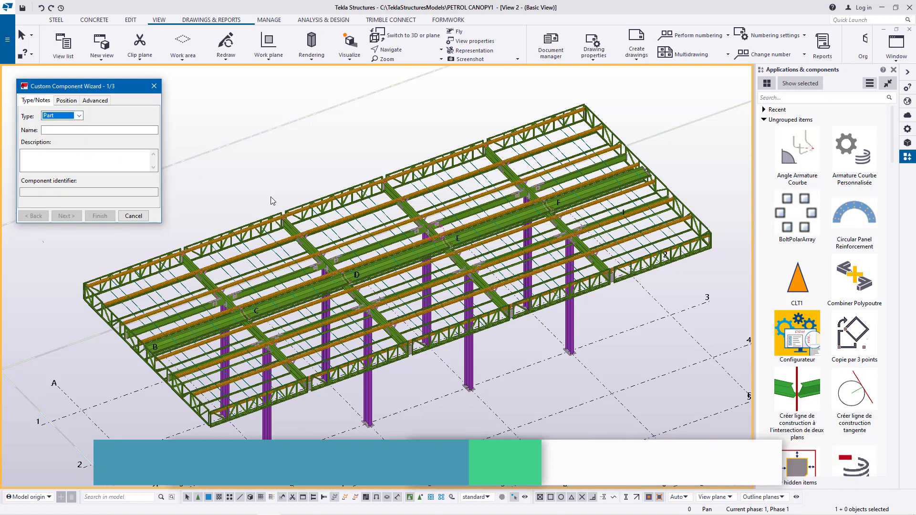
Try to name the custom component "Fuel Station Canopy" and reposition the wizard dialog
click(71, 129)
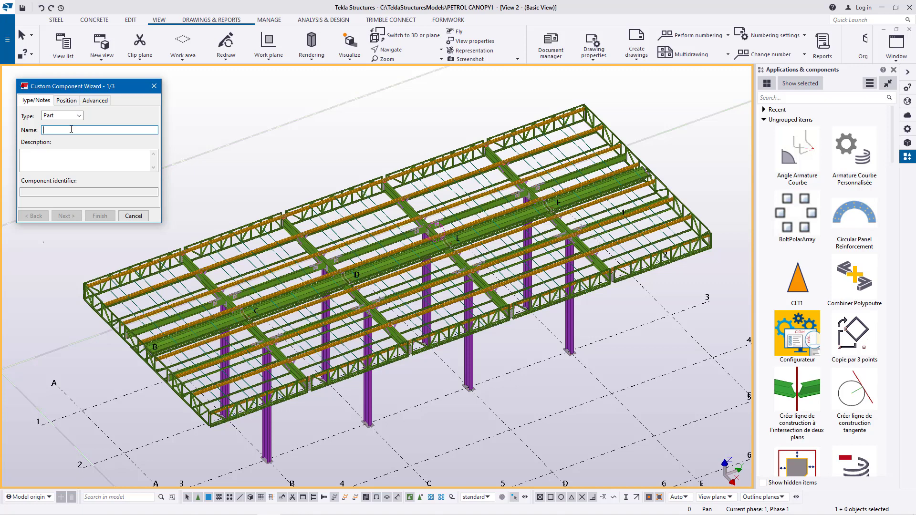
text(Fuel Stati)
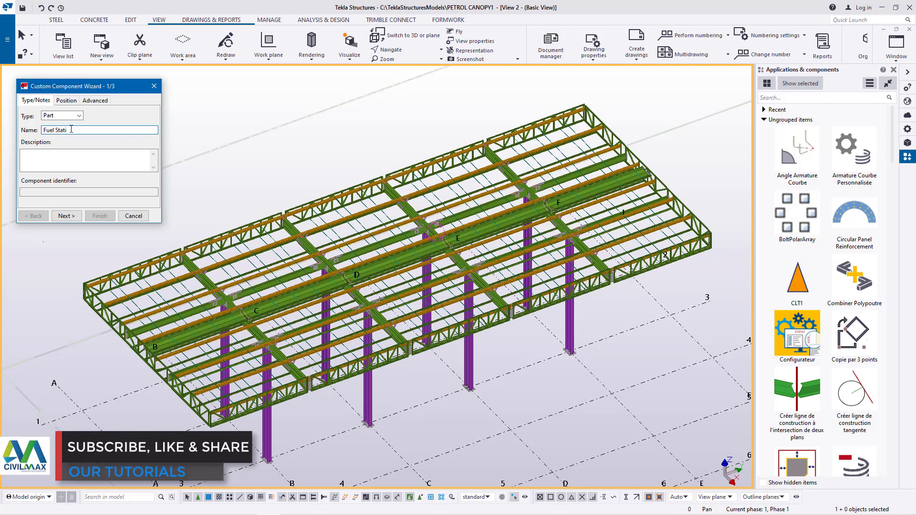
text(on Canop)
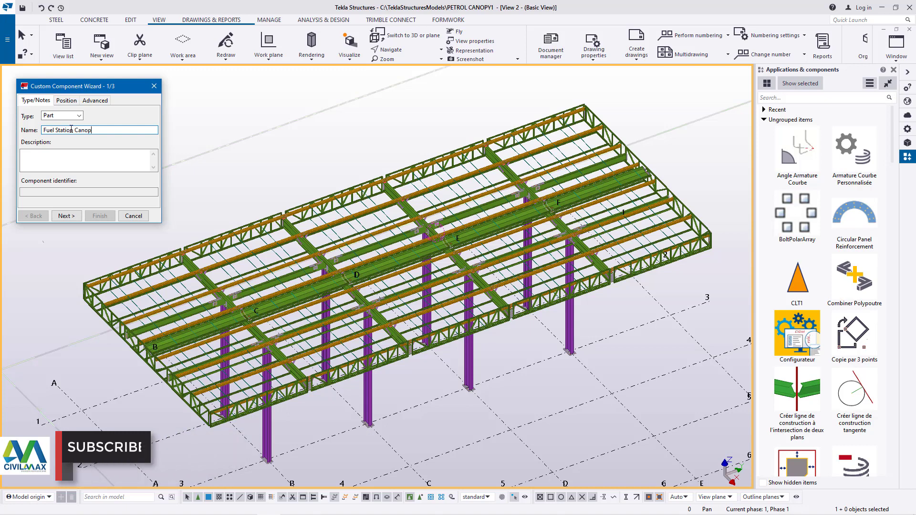
text(y)
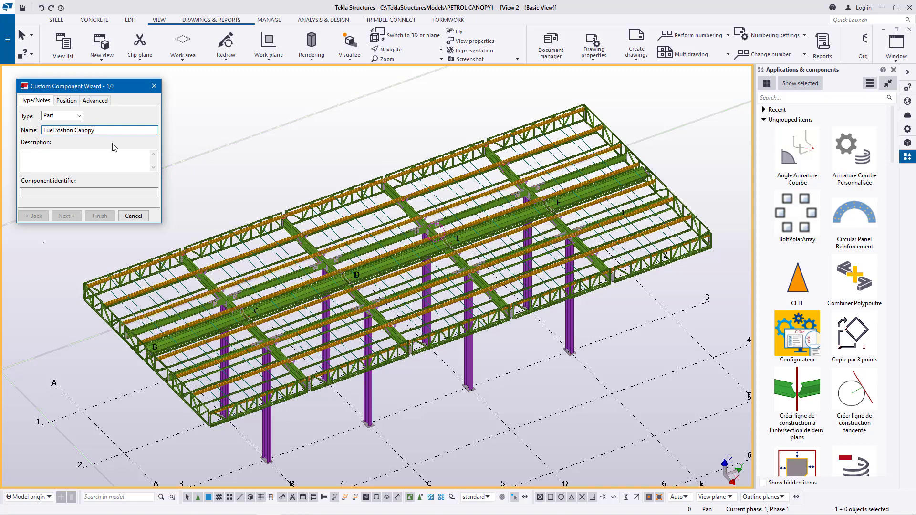
click(138, 157)
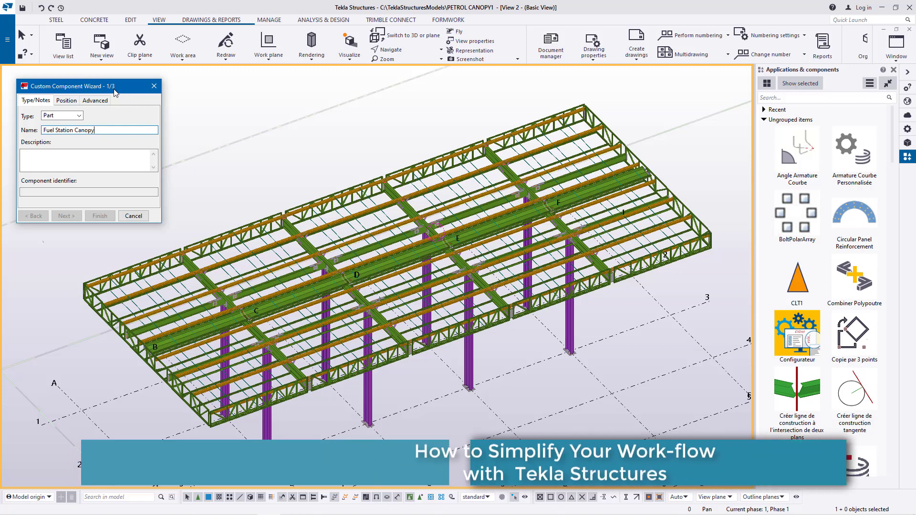
drag(110, 89, 147, 83)
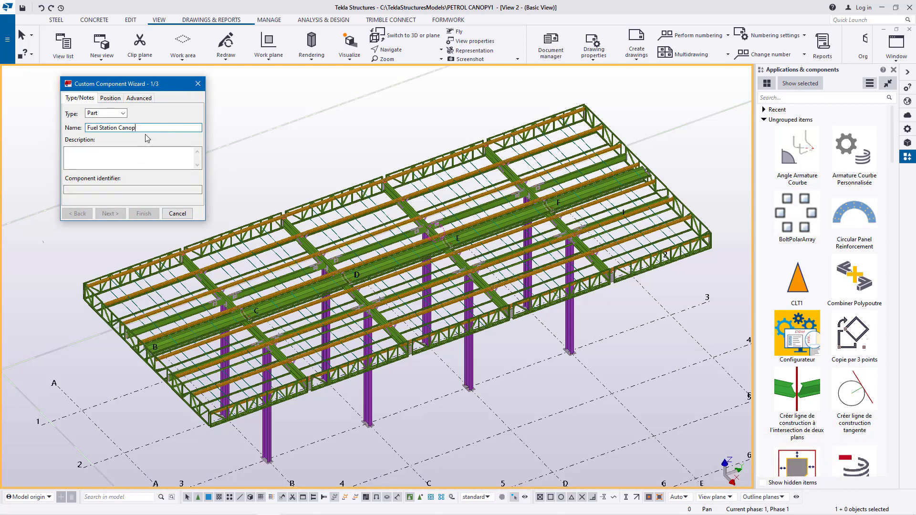
Name the custom component "Fuel Station 01" and continue to the component object selection
key(BackSpace)
key(BackSpace)
key(BackSpace)
key(BackSpace)
key(BackSpace)
key(BackSpace)
key(BackSpace)
key(BackSpace)
key(BackSpace)
key(BackSpace)
key(BackSpace)
key(BackSpace)
key(BackSpace)
key(BackSpace)
key(BackSpace)
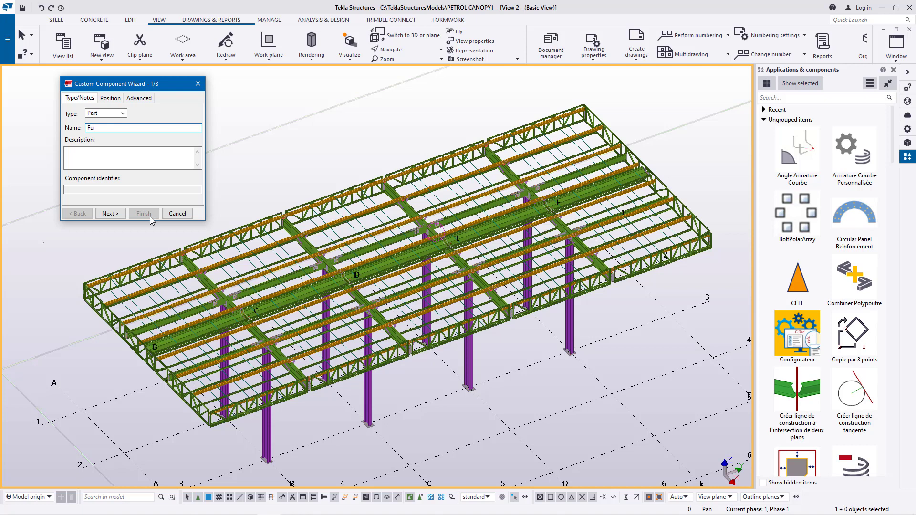
text(e)
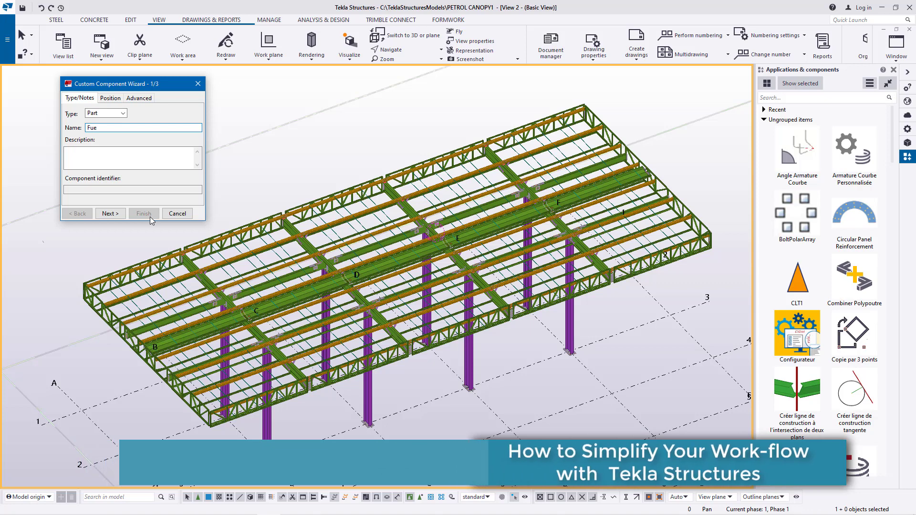
text(l S)
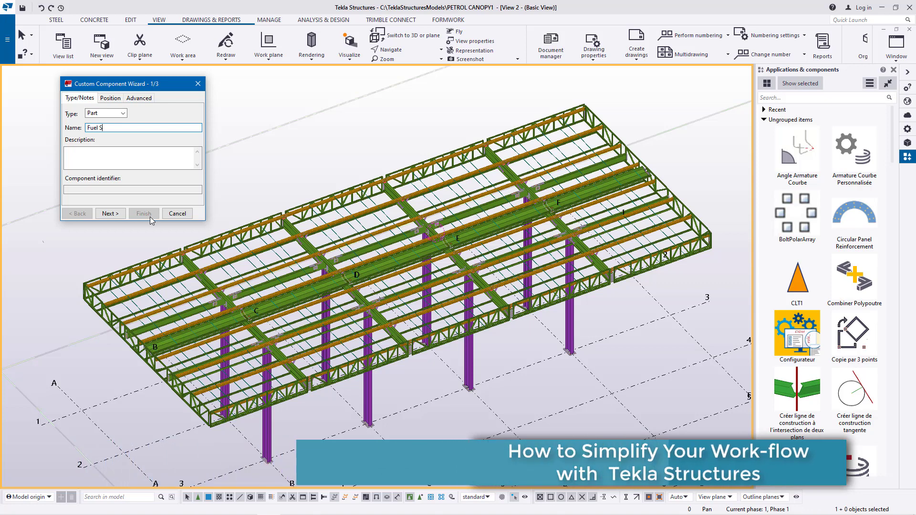
text(ta)
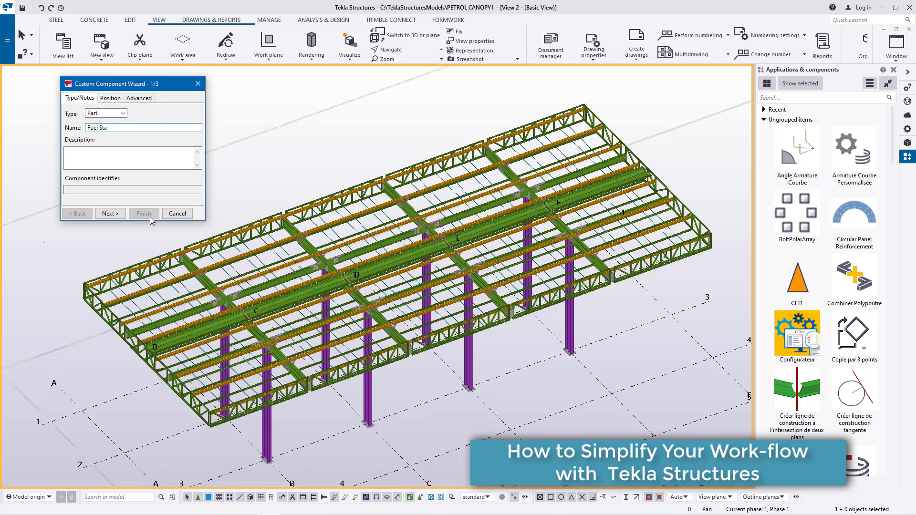
text(tio)
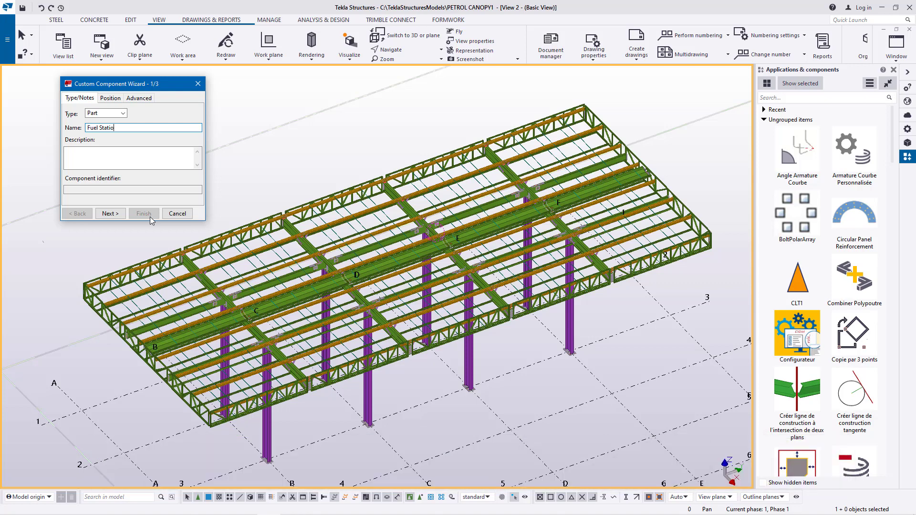
text(n 01)
click(114, 214)
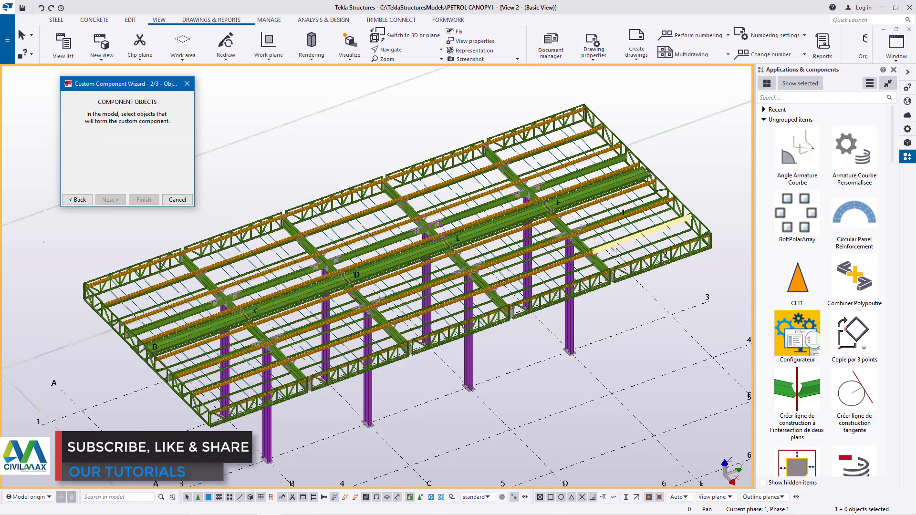
Select all objects of the canopy structure as the component objects and continue to the part positions
scroll(617, 248, down, 2)
scroll(435, 305, up, 2)
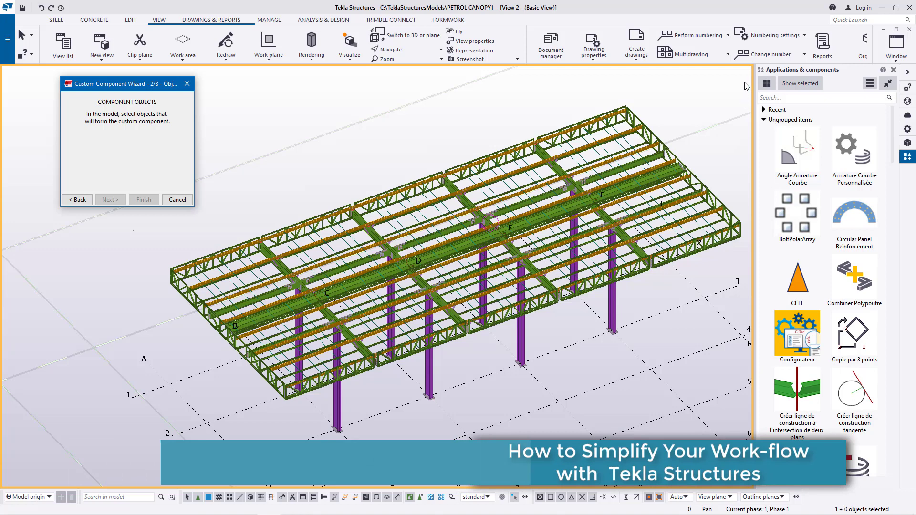
drag(745, 80, 541, 300)
drag(585, 268, 154, 439)
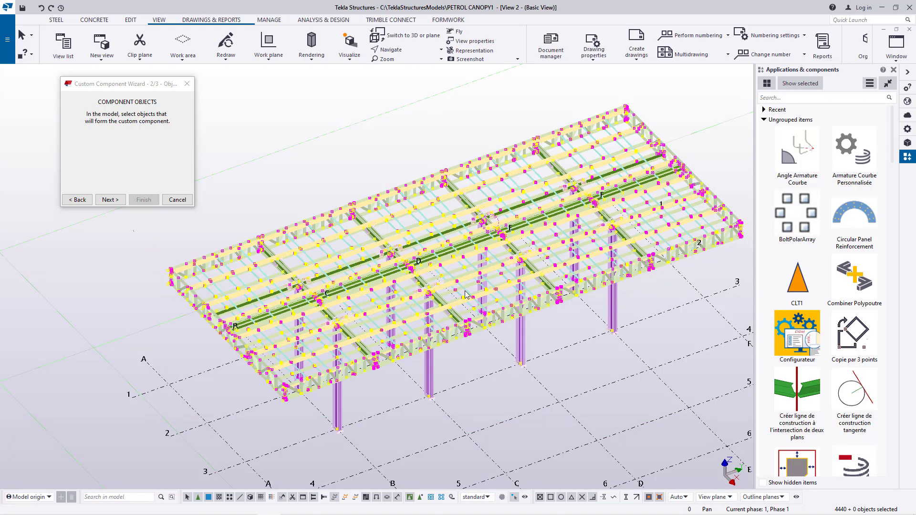
click(114, 202)
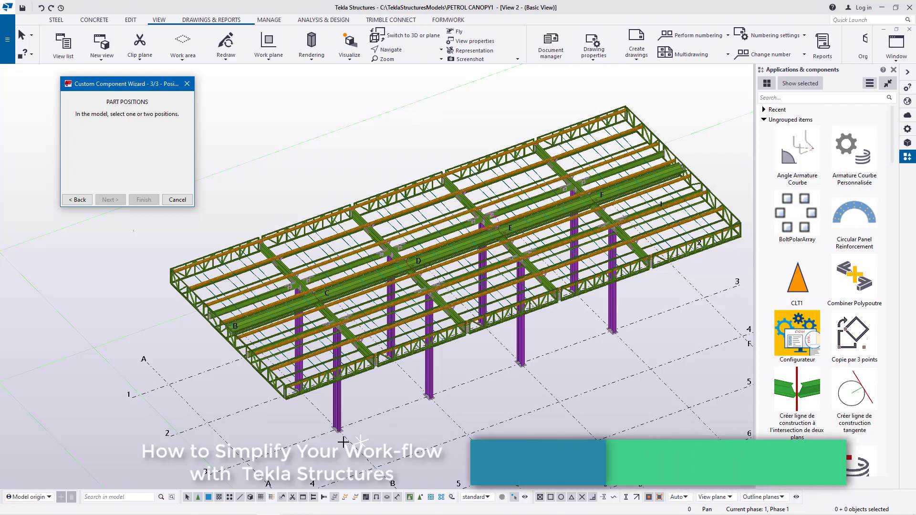
Set the part position at the midpoint between the two end column bases and finish the custom component wizard
scroll(343, 442, up, 6)
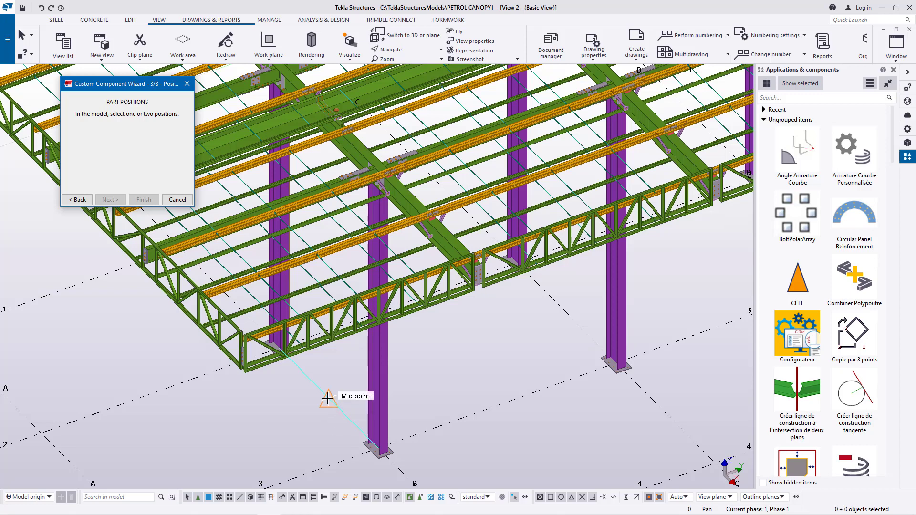
click(328, 397)
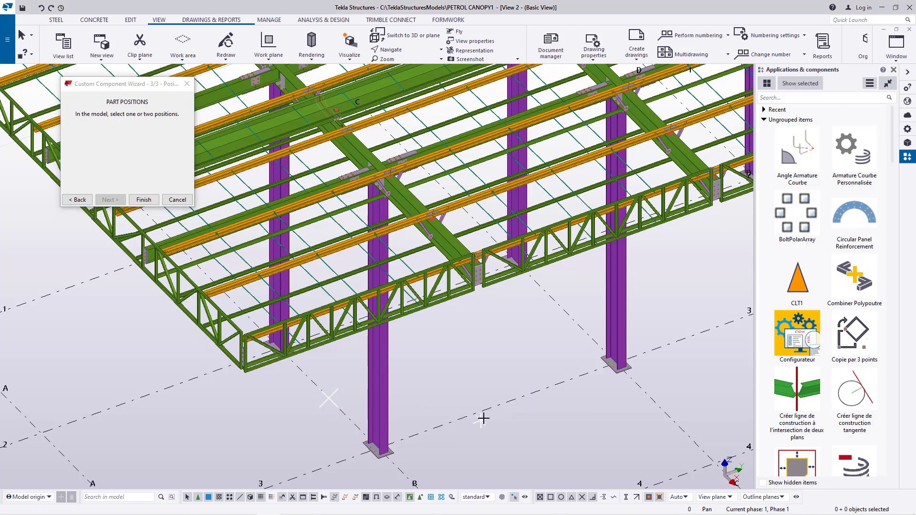
click(143, 199)
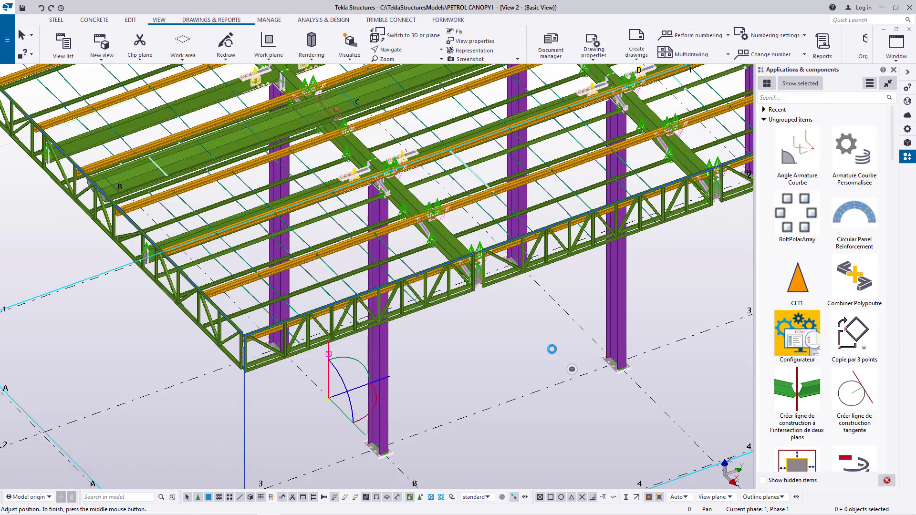
scroll(281, 344, down, 4)
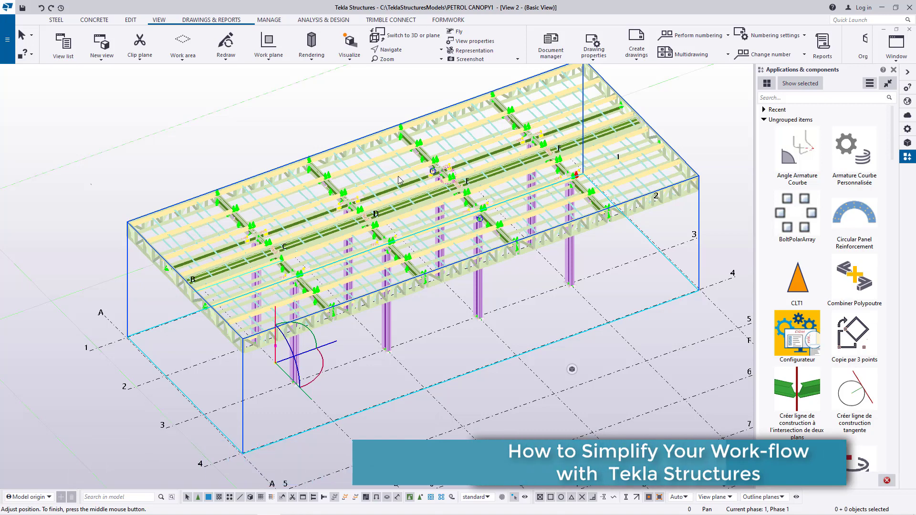
scroll(196, 228, down, 1)
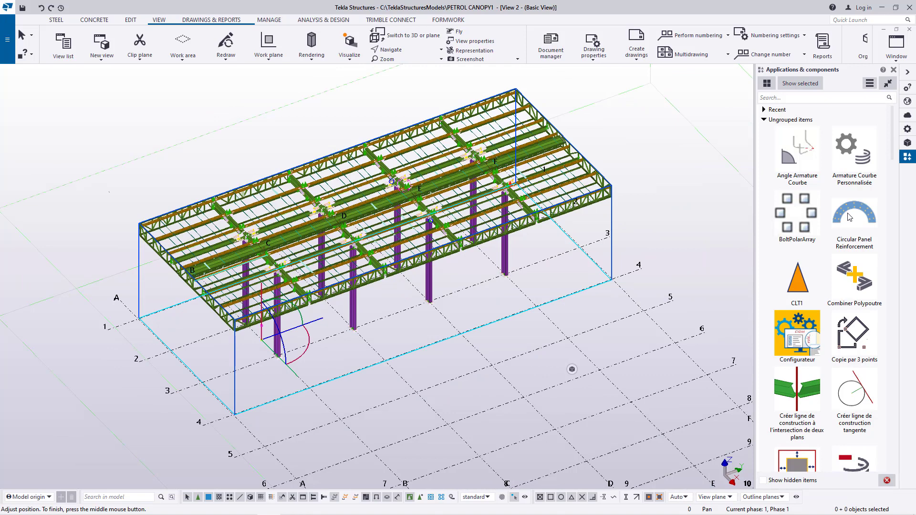
Find Fuel Station 01 in the component catalog and check its thumbnail and the image files available for it
scroll(840, 258, down, 2)
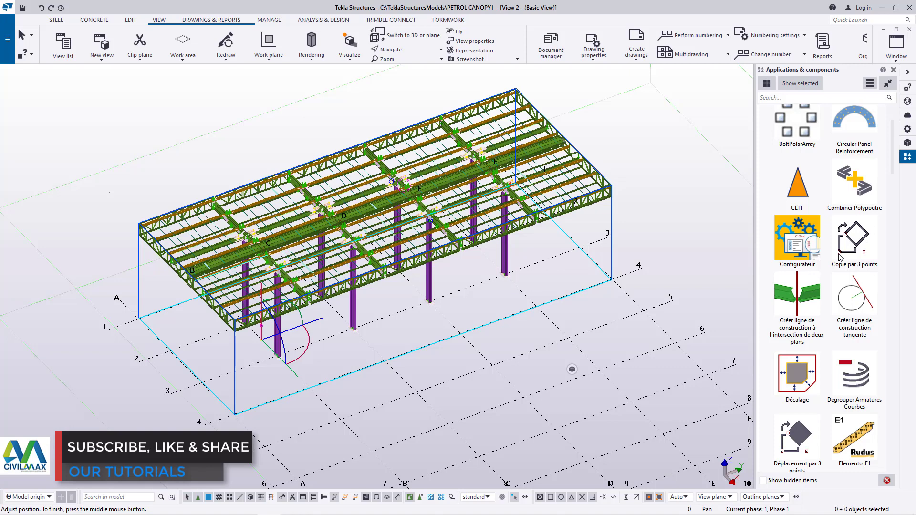
scroll(851, 271, down, 5)
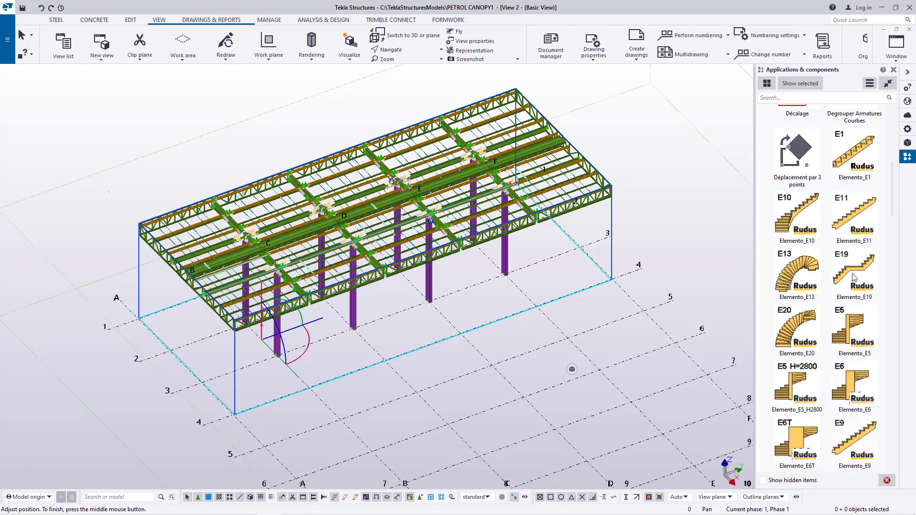
scroll(853, 276, down, 6)
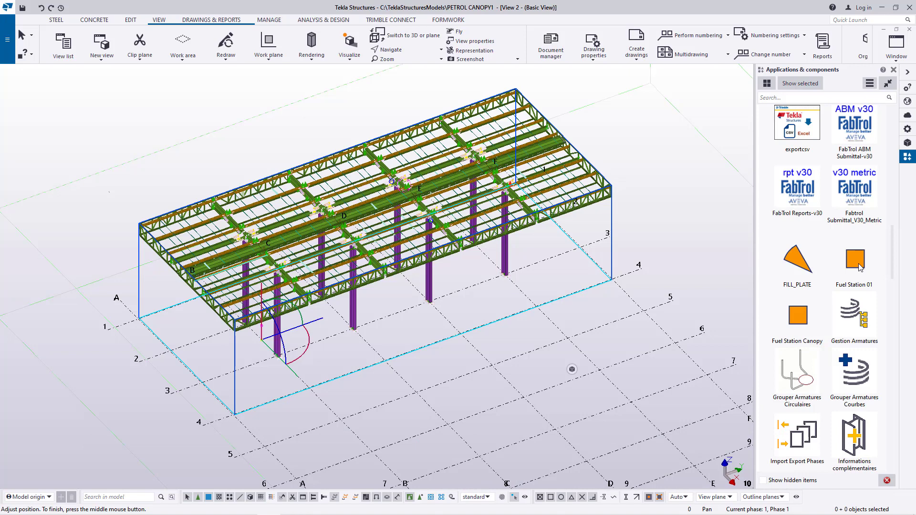
right_click(855, 266)
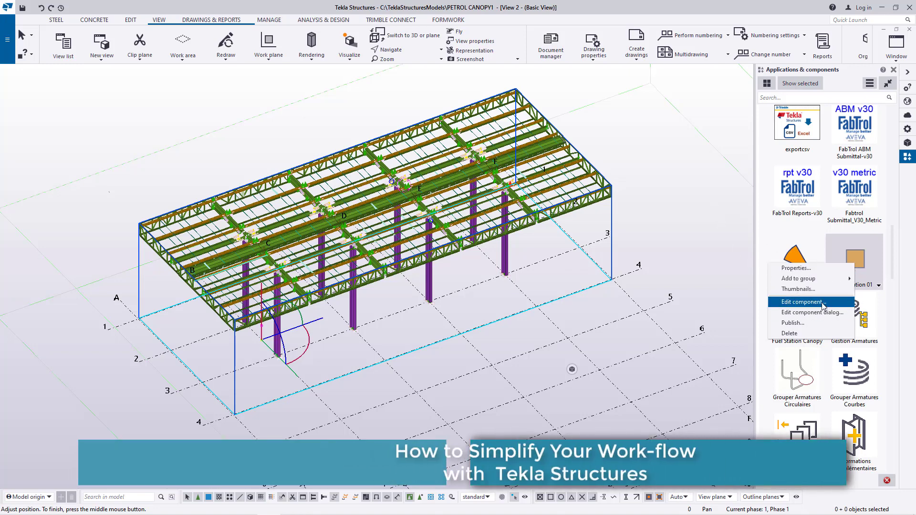
click(802, 289)
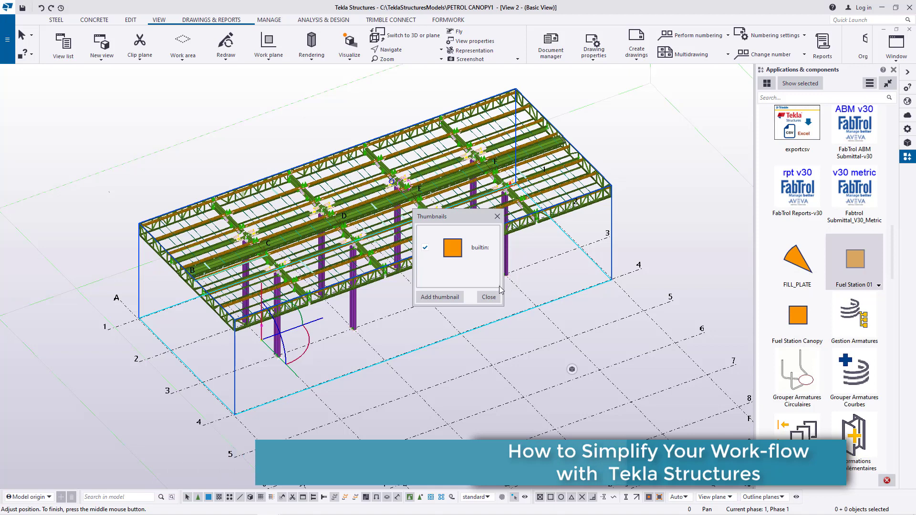
click(439, 297)
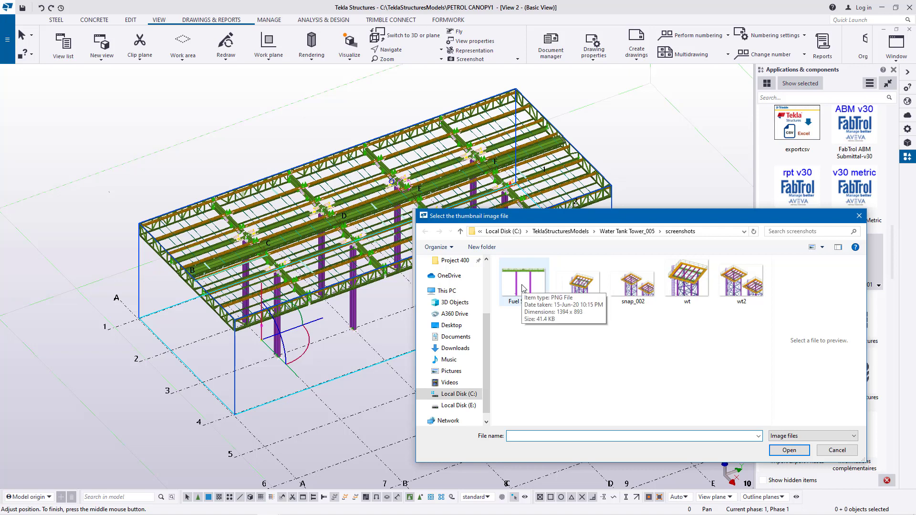
click(859, 216)
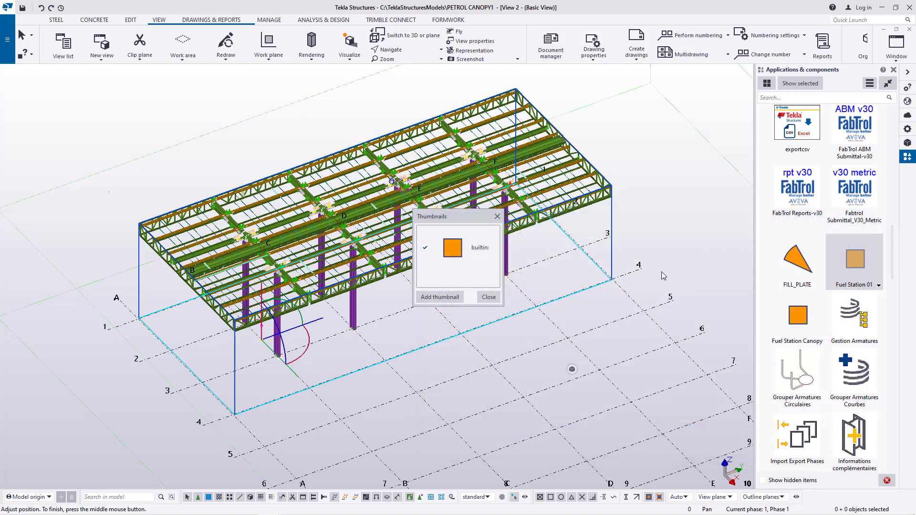
click(489, 297)
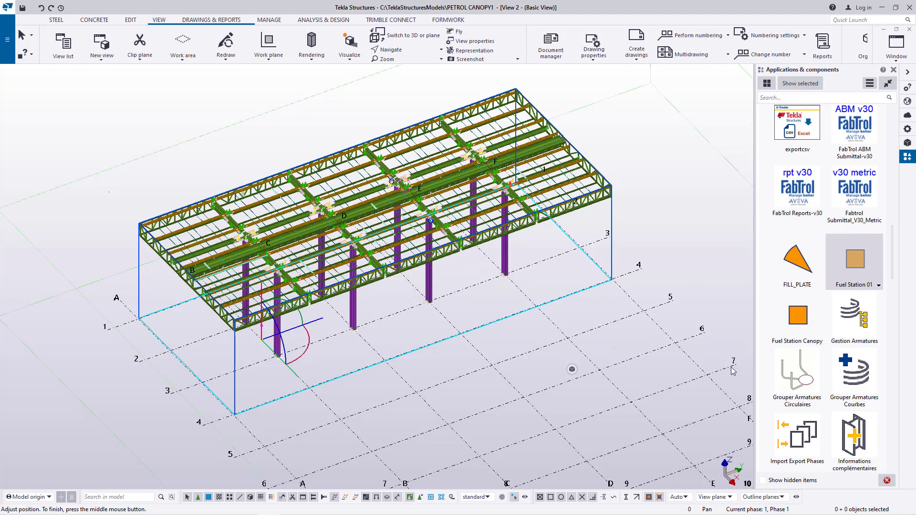
Rotate the 3D view to a lower angle looking along the canopy from its end
click(395, 52)
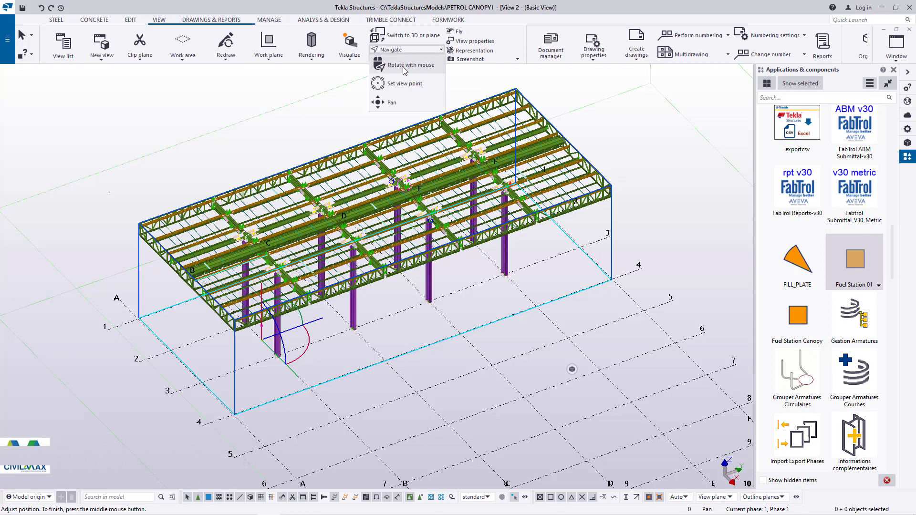
click(403, 69)
drag(383, 220, 441, 177)
scroll(378, 260, up, 6)
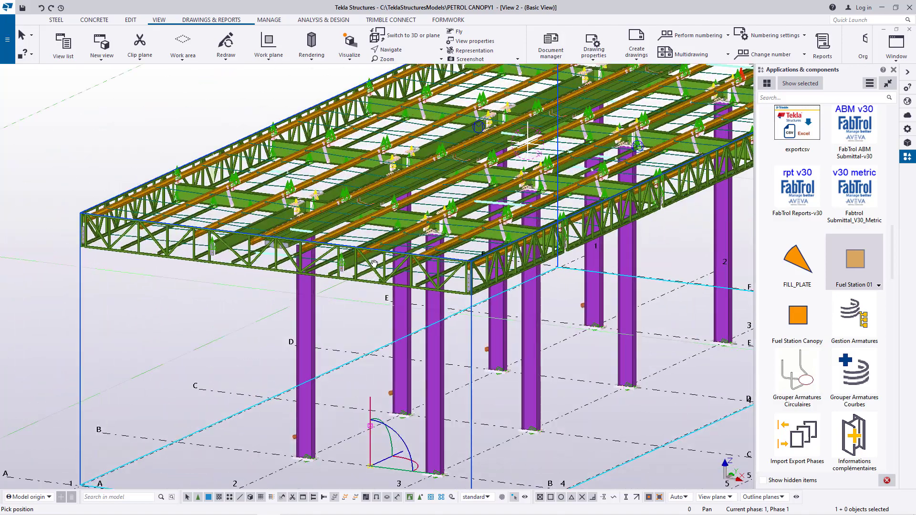
drag(378, 260, 365, 258)
right_click(81, 114)
click(107, 121)
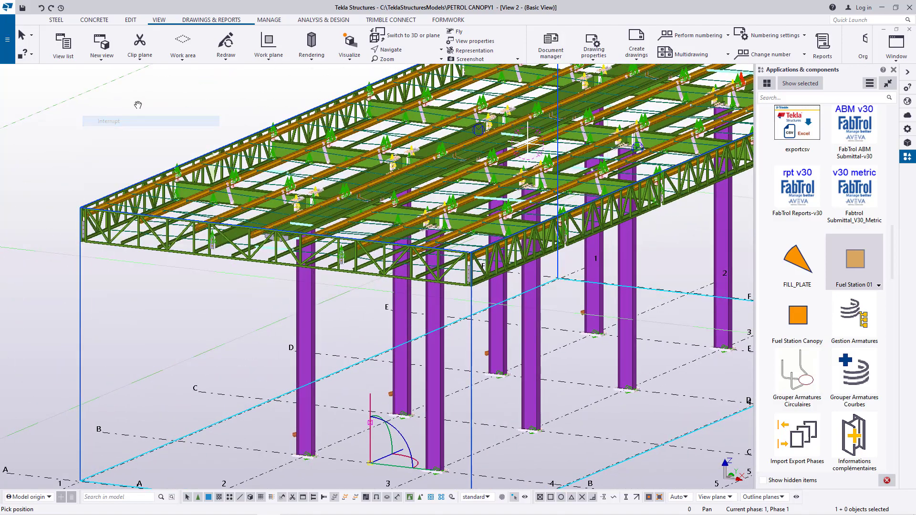
click(139, 110)
scroll(209, 256, down, 2)
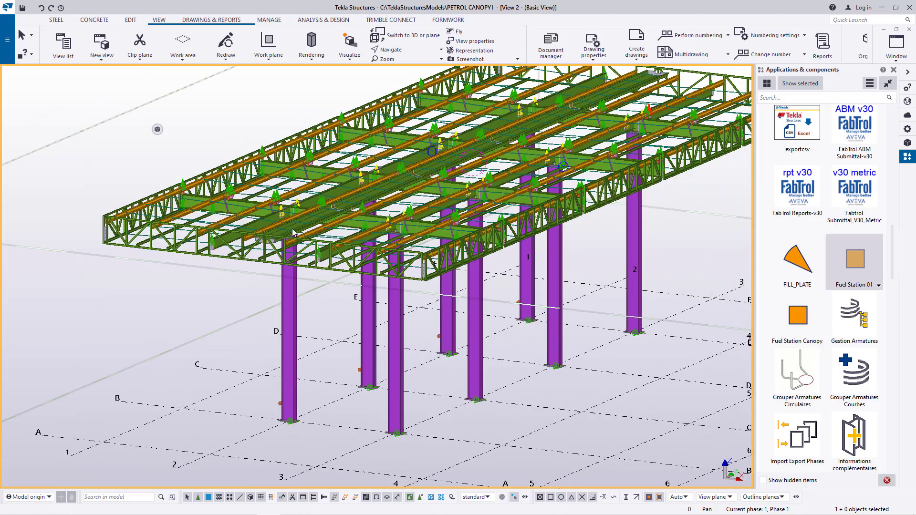
right_click(223, 102)
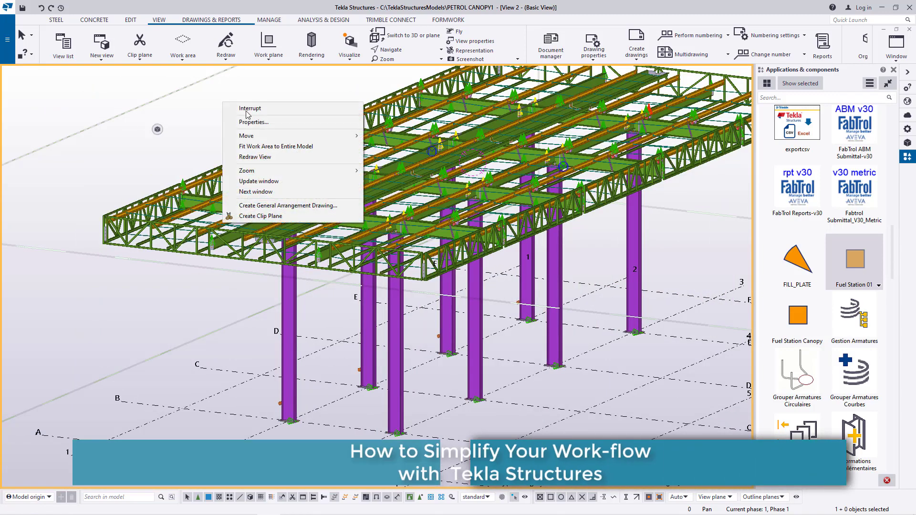
click(266, 160)
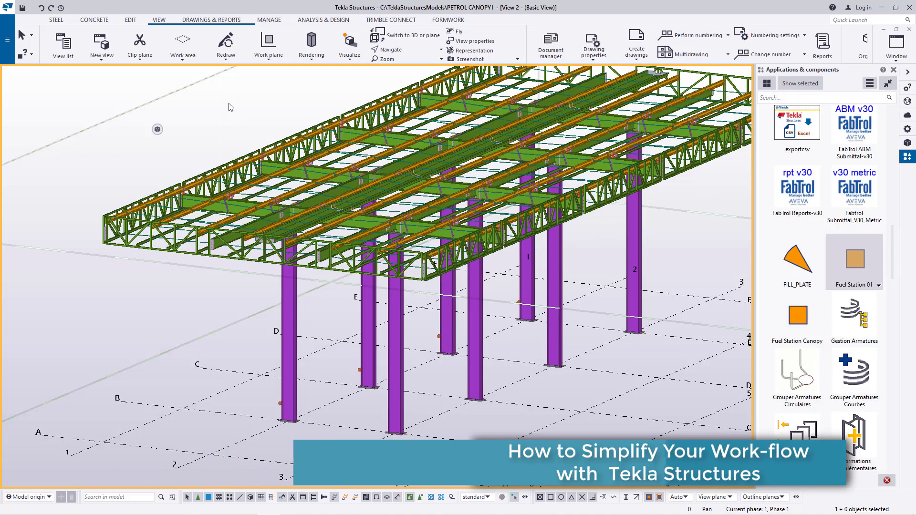
Rotate the model view roughly to a front elevation of the canopy and end the rotation command
click(391, 49)
click(396, 64)
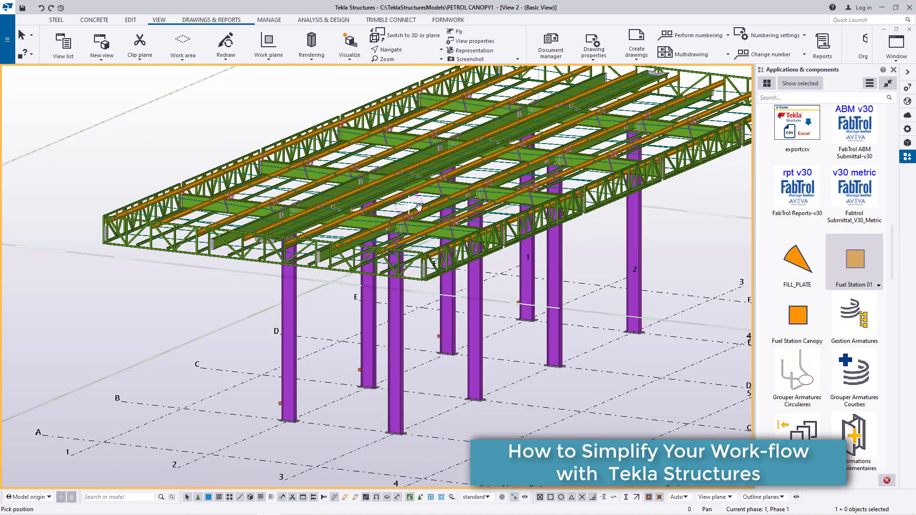
drag(408, 204, 474, 178)
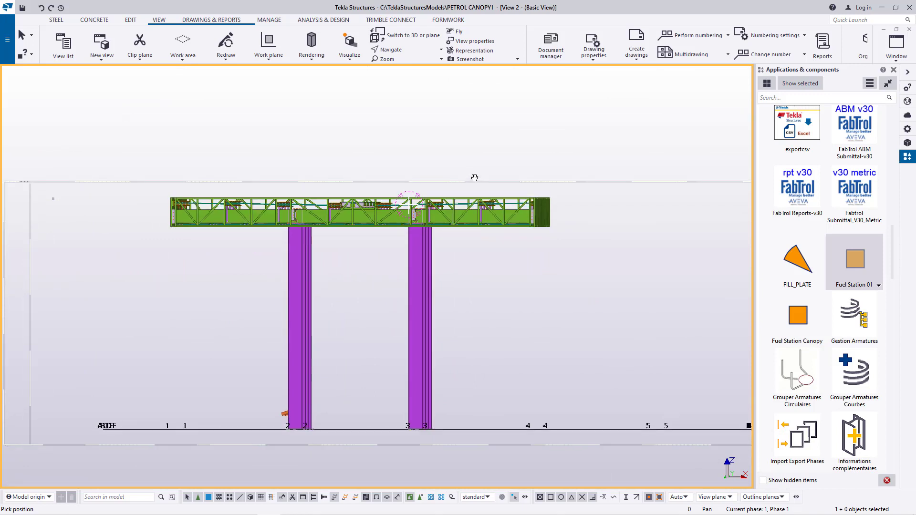
right_click(515, 118)
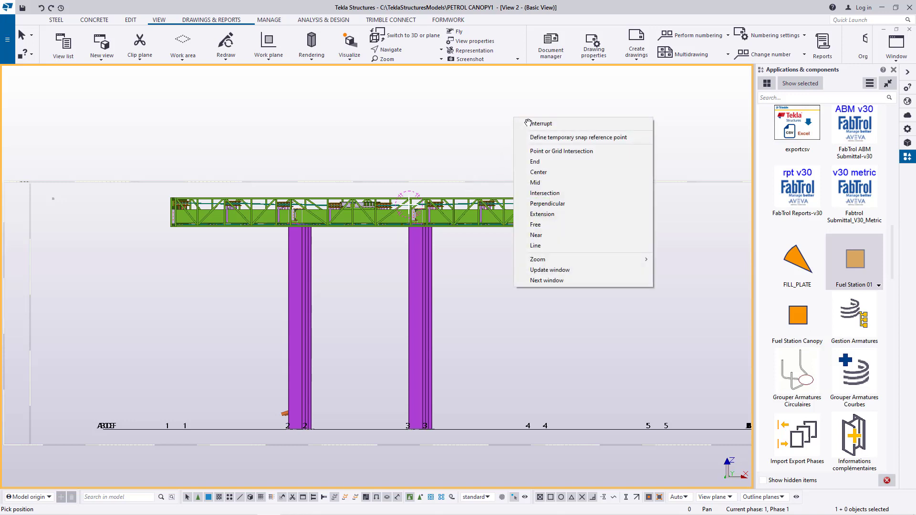
click(553, 123)
Set the view's rotation around Z and around X to 0 and apply the view properties
double_click(567, 99)
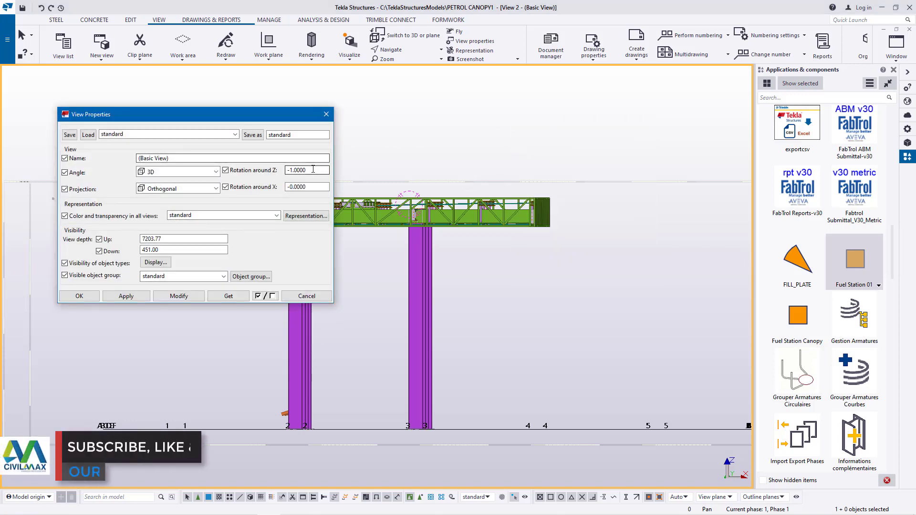
drag(313, 170, 279, 173)
text(0)
key(Tab)
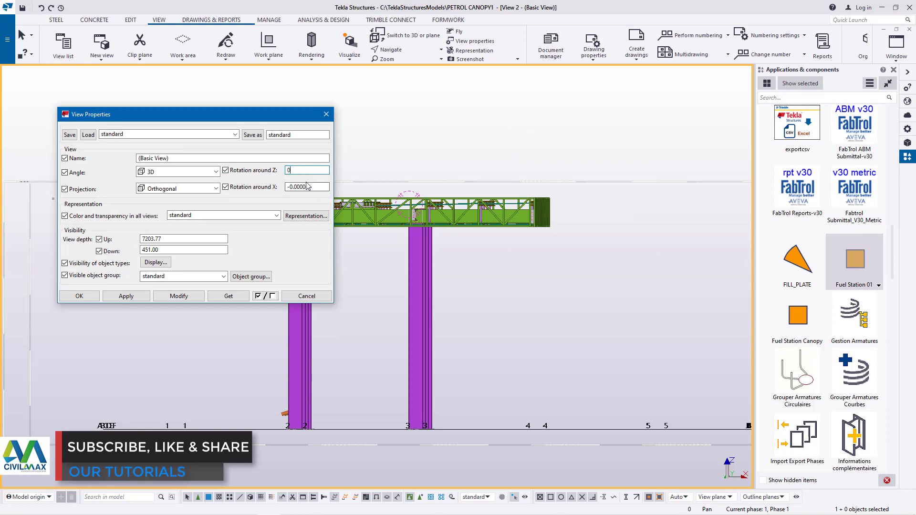
text(0)
click(179, 296)
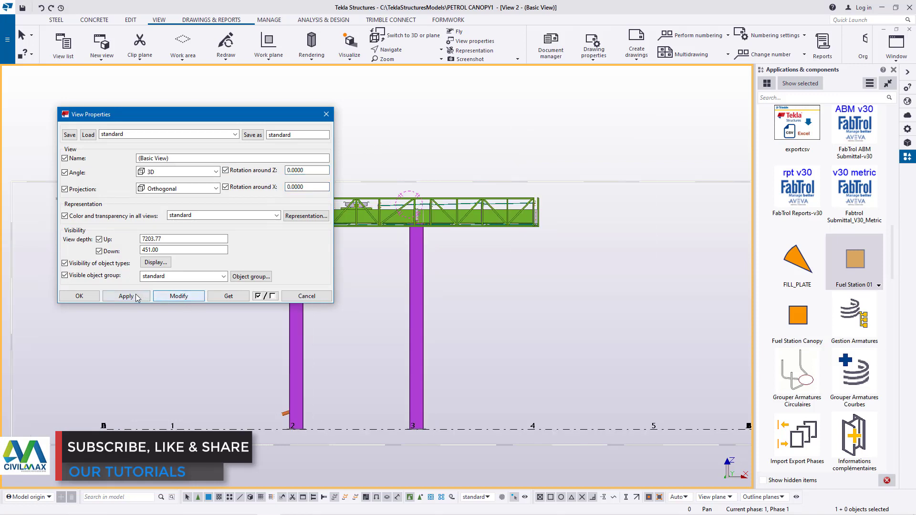
click(79, 295)
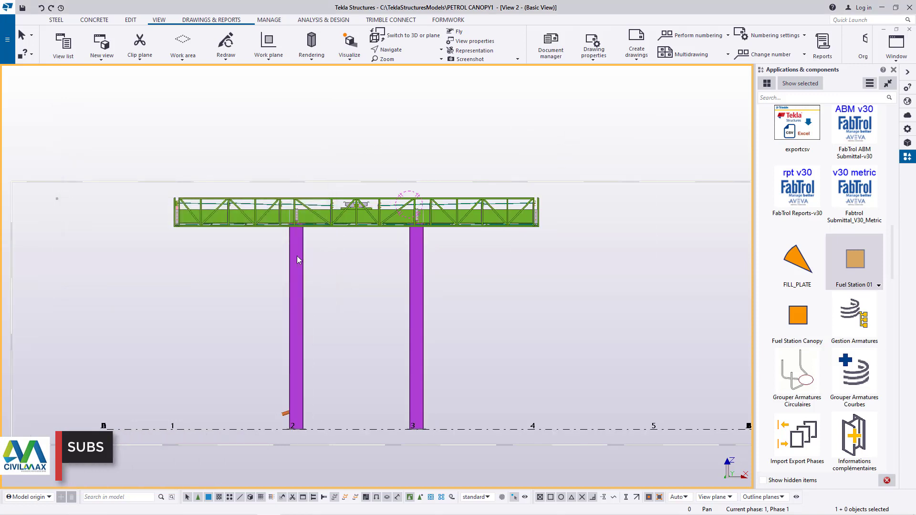
Frame the front elevation of the canopy, start a screenshot, and place its dialog clear of the model
scroll(295, 254, up, 1)
scroll(306, 398, up, 2)
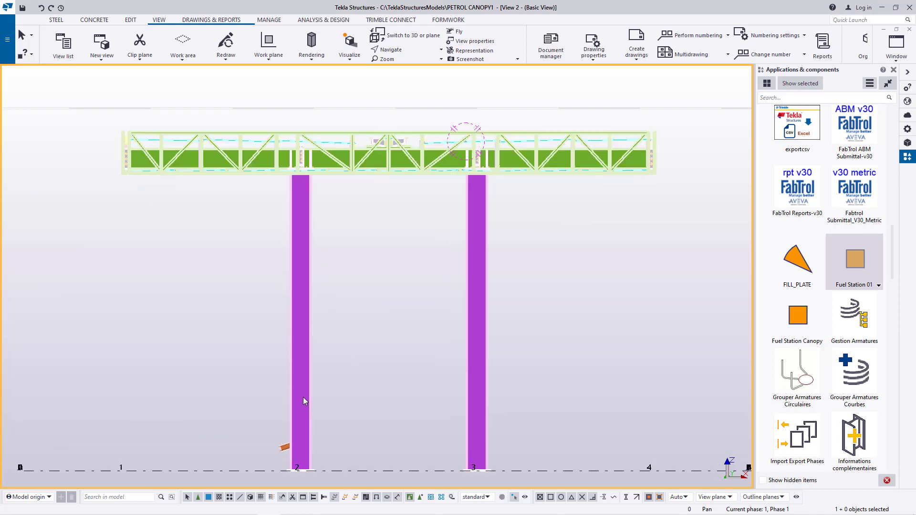
middle_drag(405, 322, 427, 322)
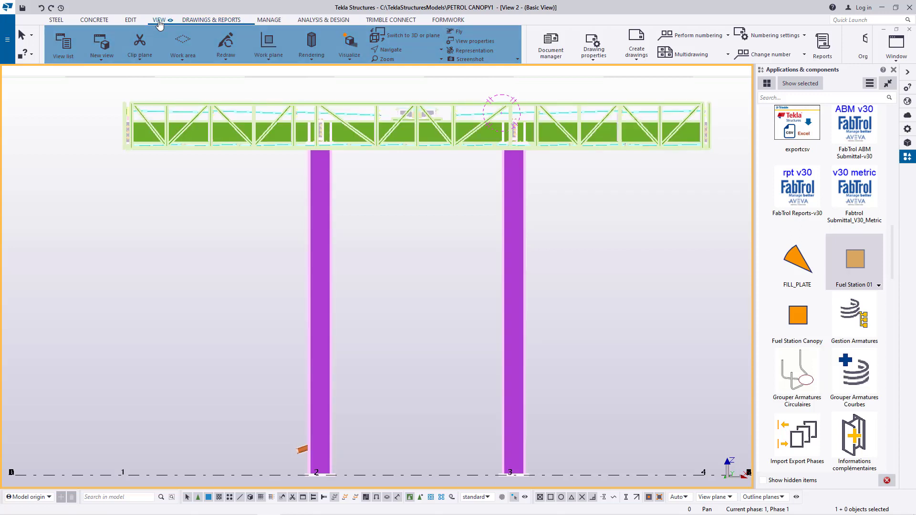
click(518, 60)
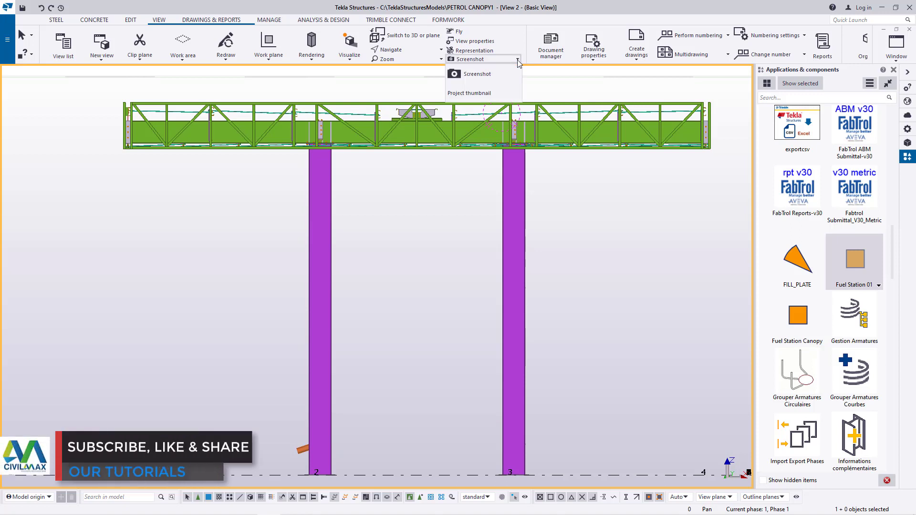
click(477, 74)
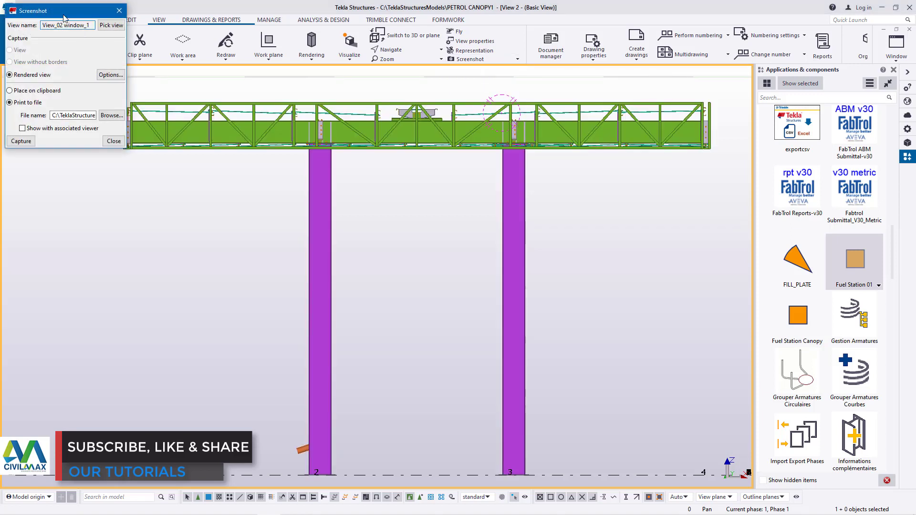
drag(62, 16, 815, 85)
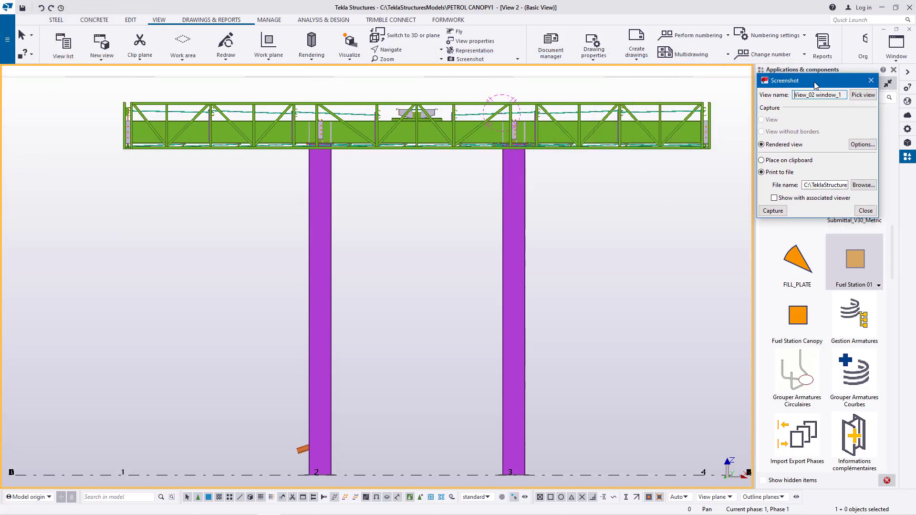
drag(814, 83, 813, 82)
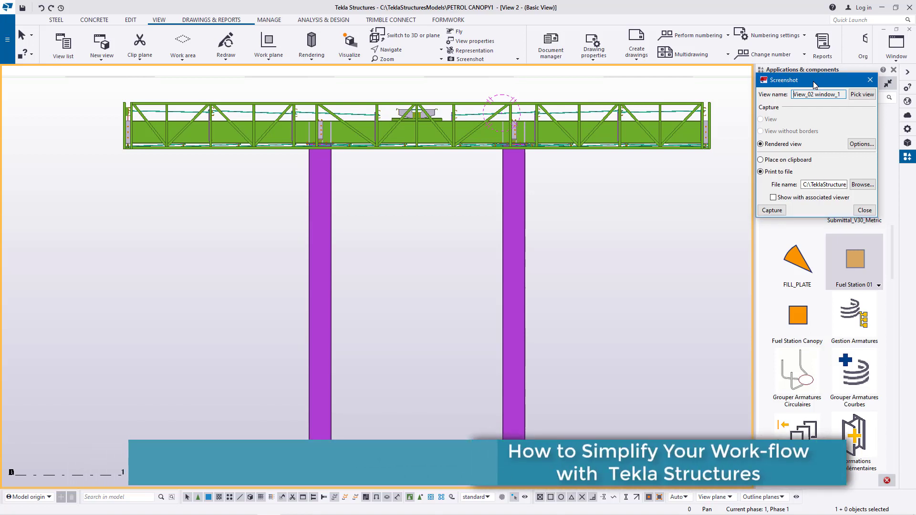
drag(813, 82, 809, 81)
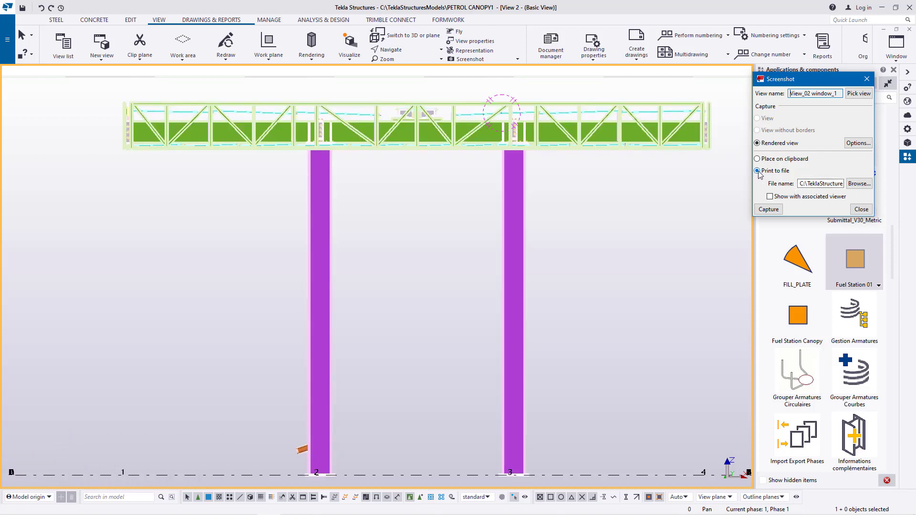
Apply a white background in the options for the rendered-view screenshot
click(859, 144)
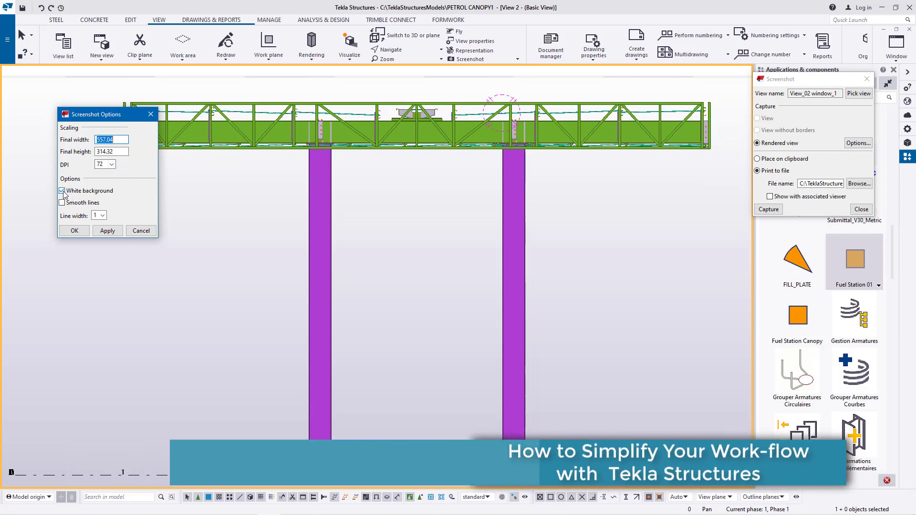
click(105, 231)
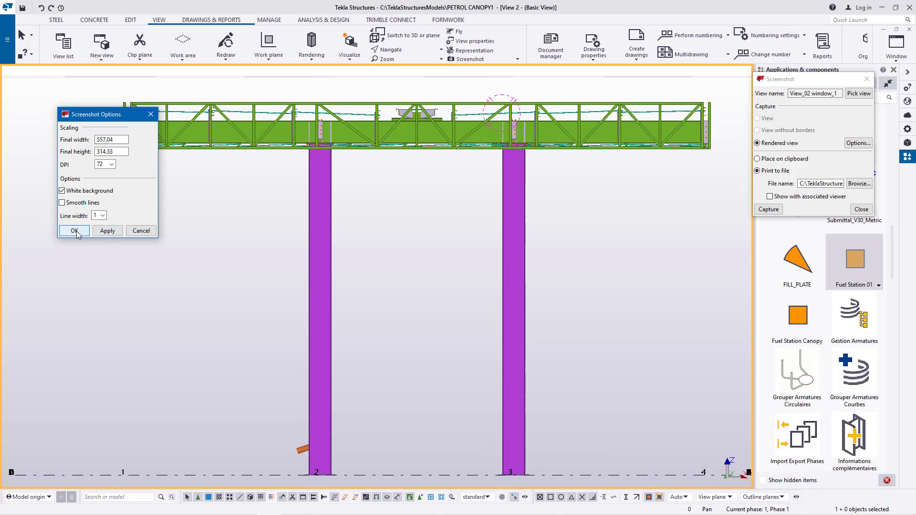
click(75, 231)
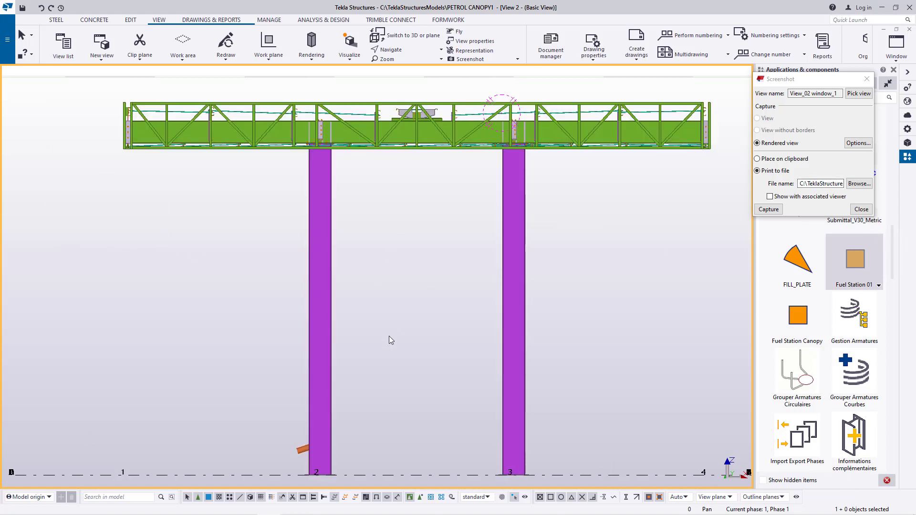
Pick the front elevation view by framing the whole canopy with its columns, and capture the rendered view to file
click(860, 94)
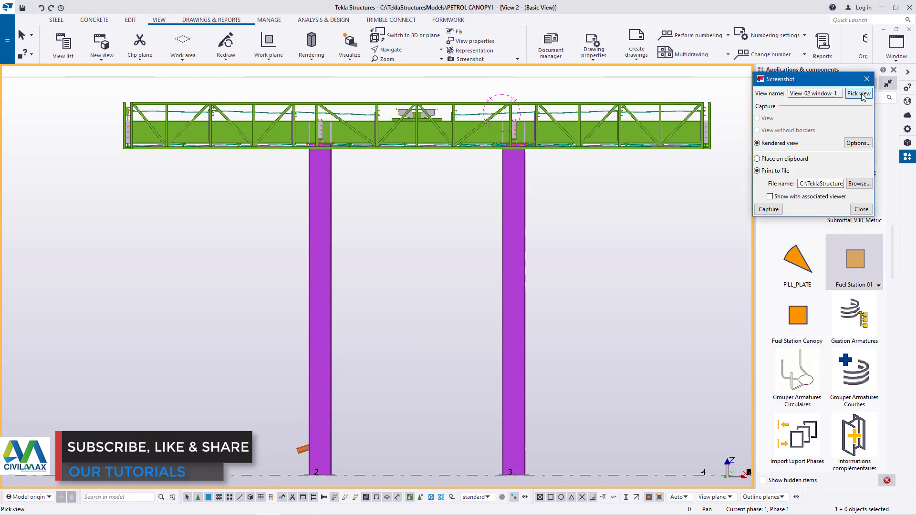
drag(736, 84, 101, 483)
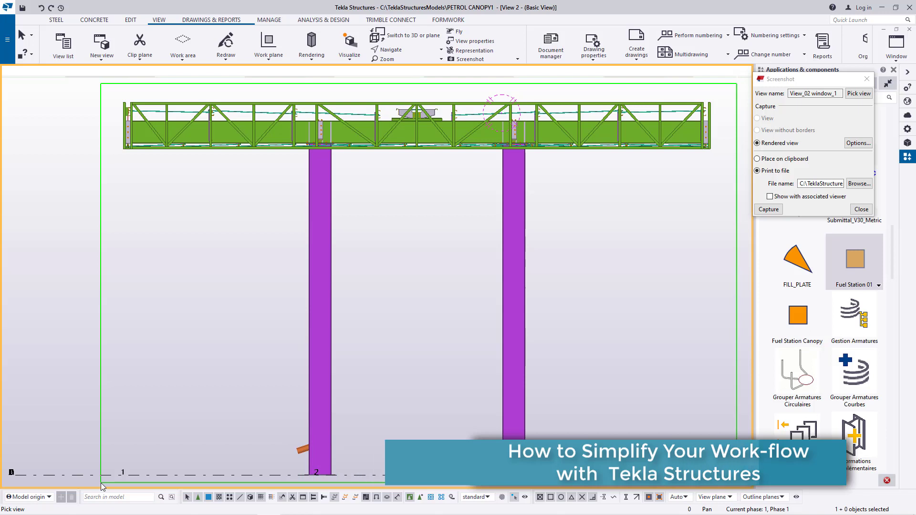
drag(101, 483, 115, 480)
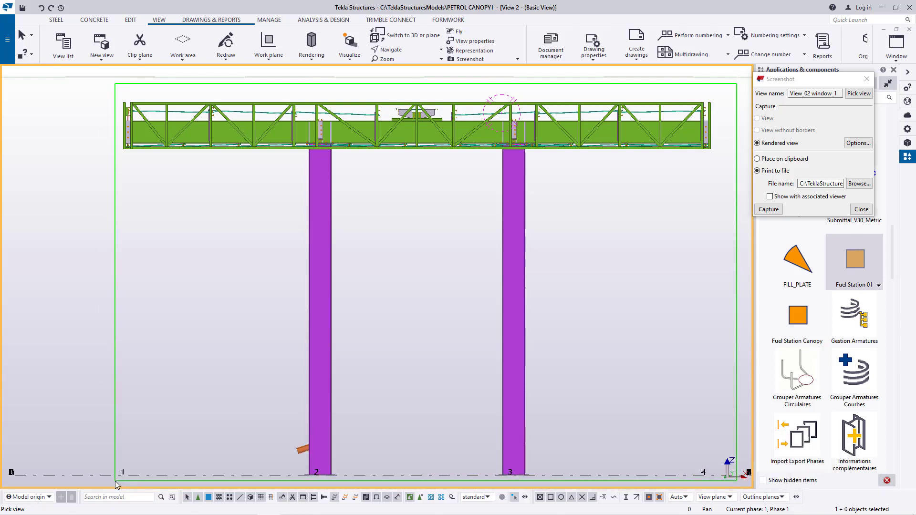
drag(115, 482, 115, 482)
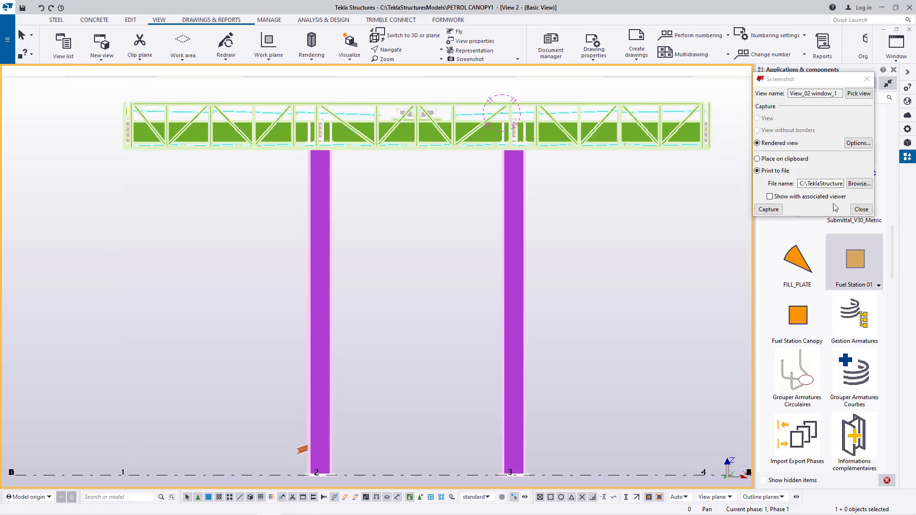
click(768, 210)
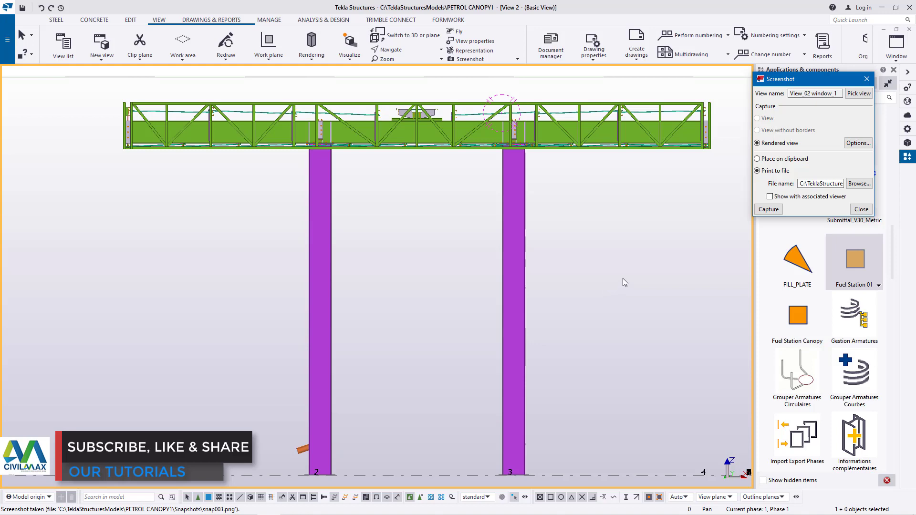
Switch to File Explorer and open the TeklaStructuresModels folder on Local Disk (C:)
mouse_move(125, 514)
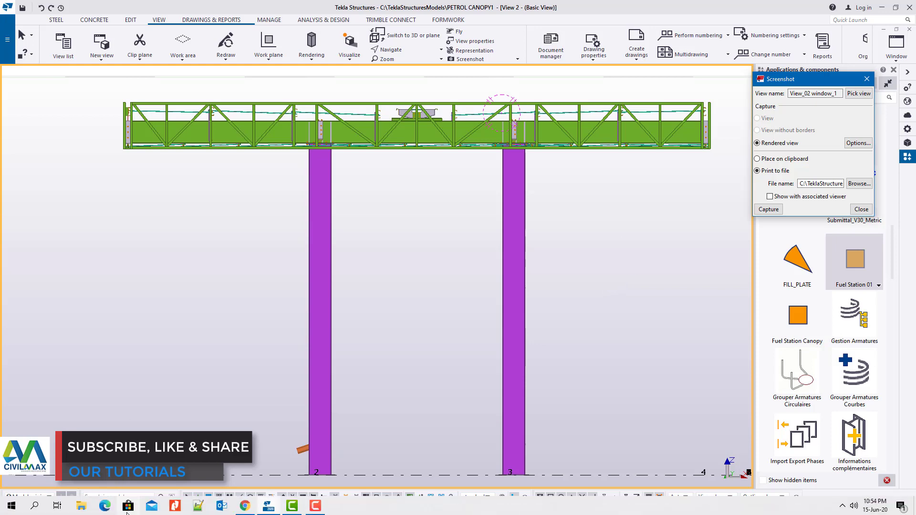
click(82, 508)
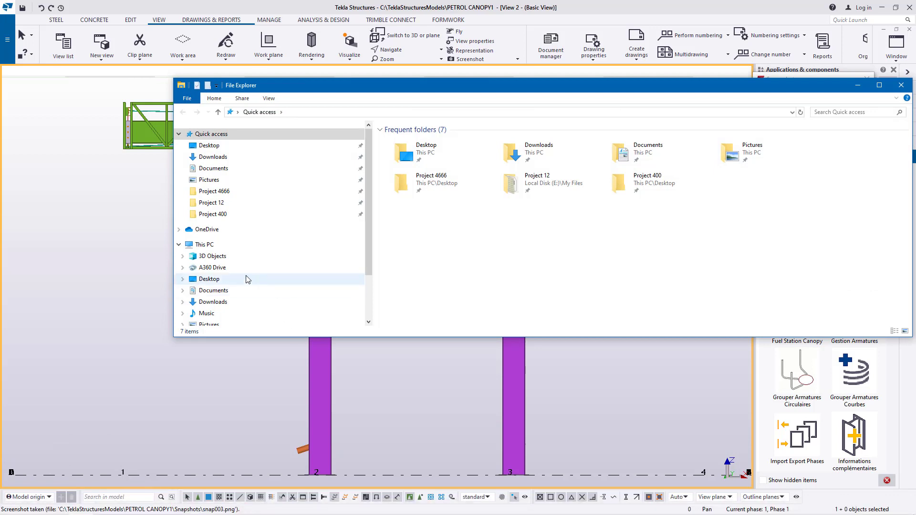
scroll(243, 291, down, 1)
click(225, 317)
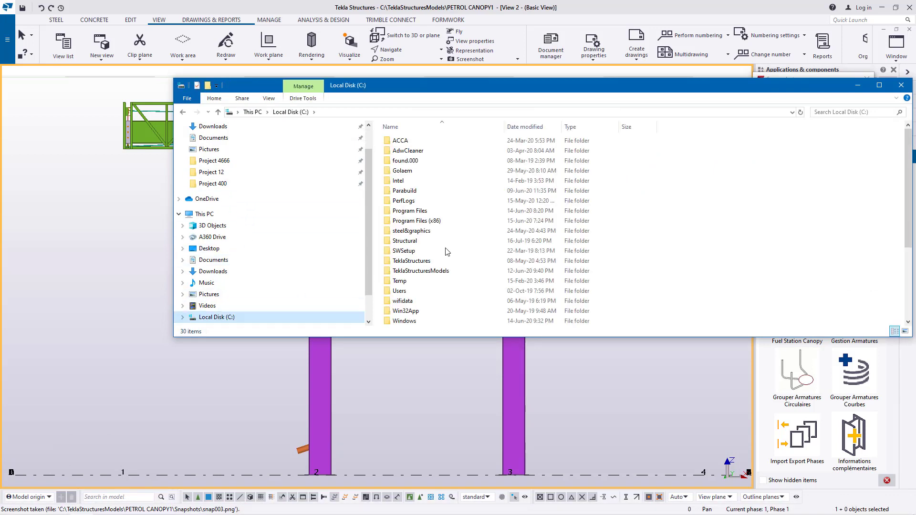
double_click(421, 271)
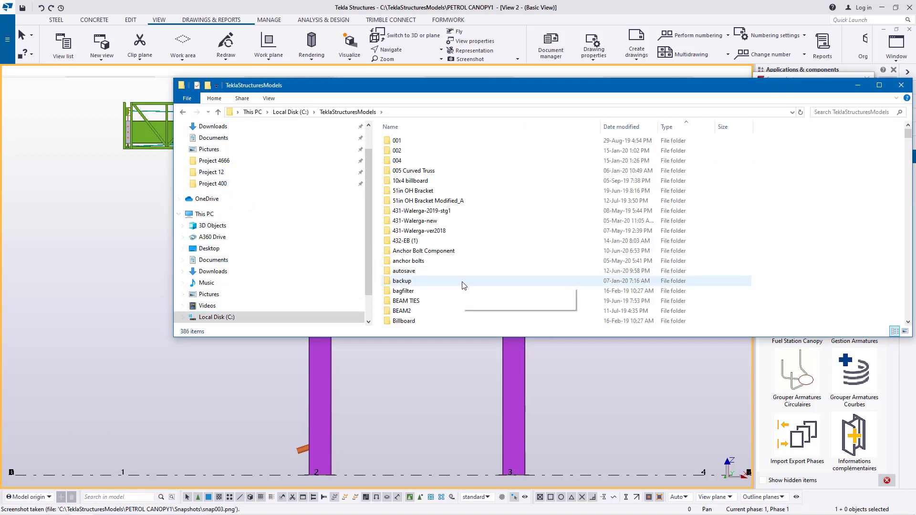
Find the PETROL CANOPY1 folder among the model folders and open it
scroll(434, 242, down, 6)
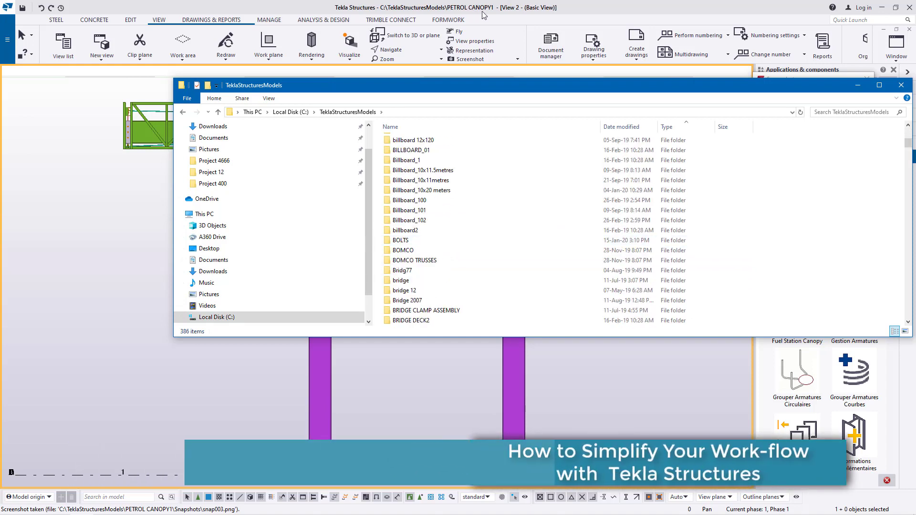
scroll(444, 258, down, 20)
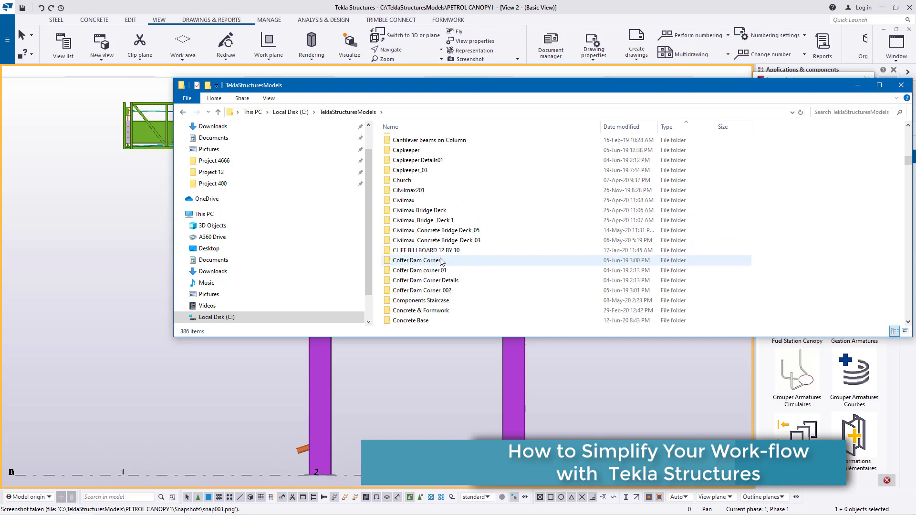
scroll(434, 266, down, 20)
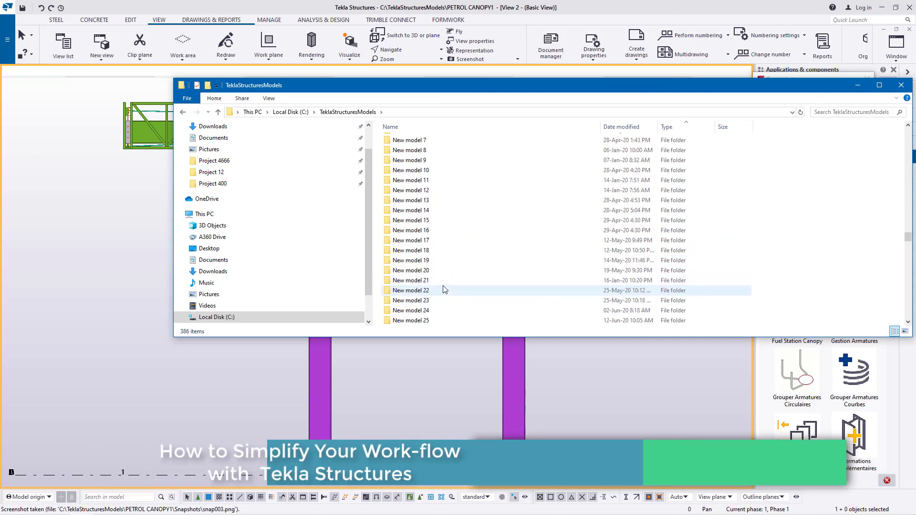
scroll(438, 288, down, 3)
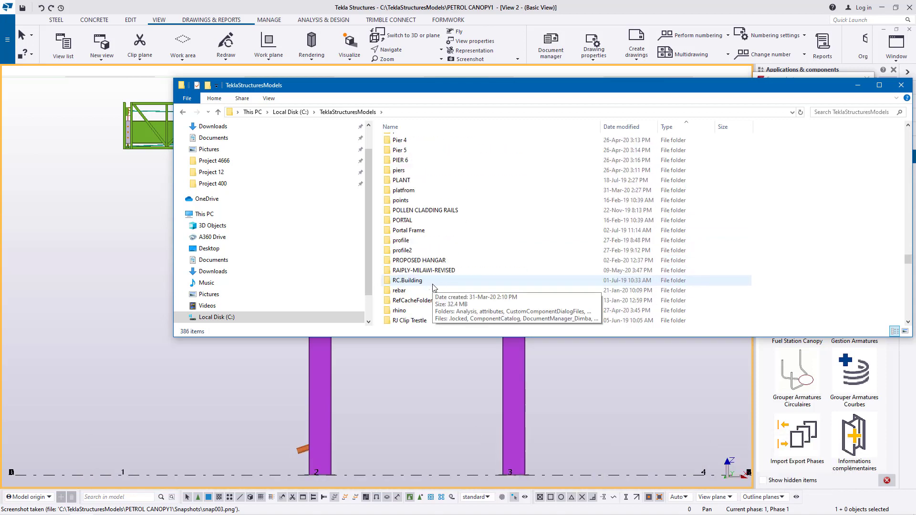
scroll(419, 224, up, 3)
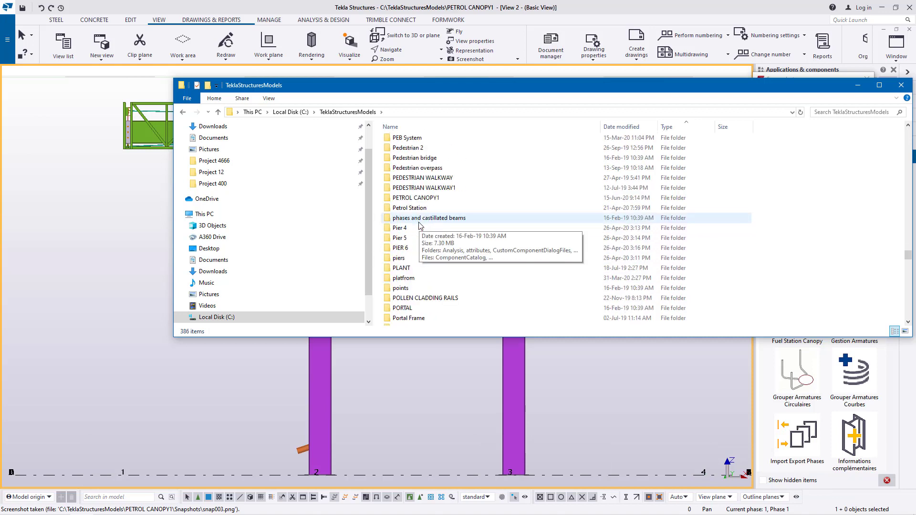
double_click(429, 198)
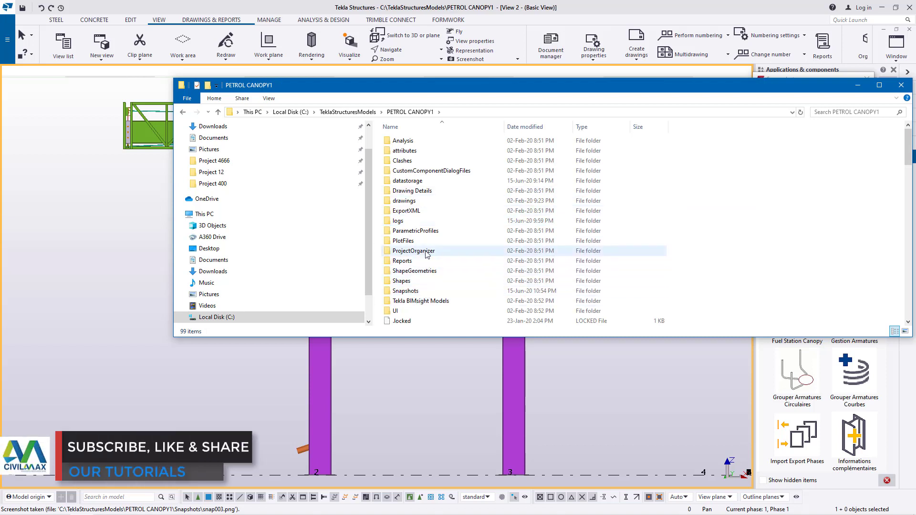
Open the snap_003 image from the model's Snapshots folder in Photos
double_click(405, 291)
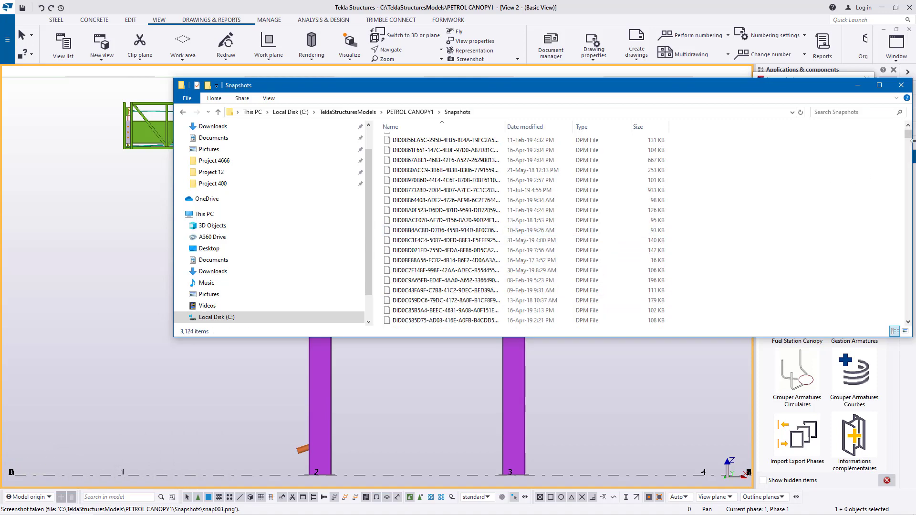
drag(907, 134, 881, 323)
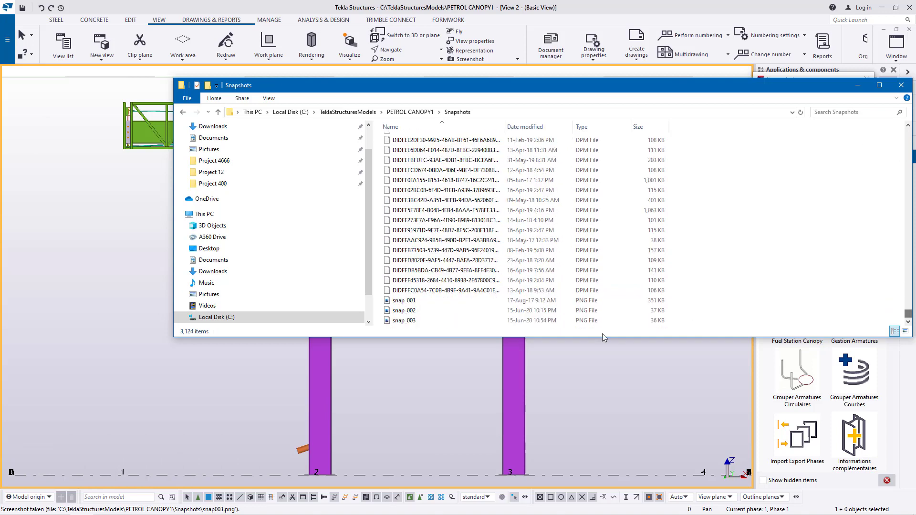
double_click(404, 321)
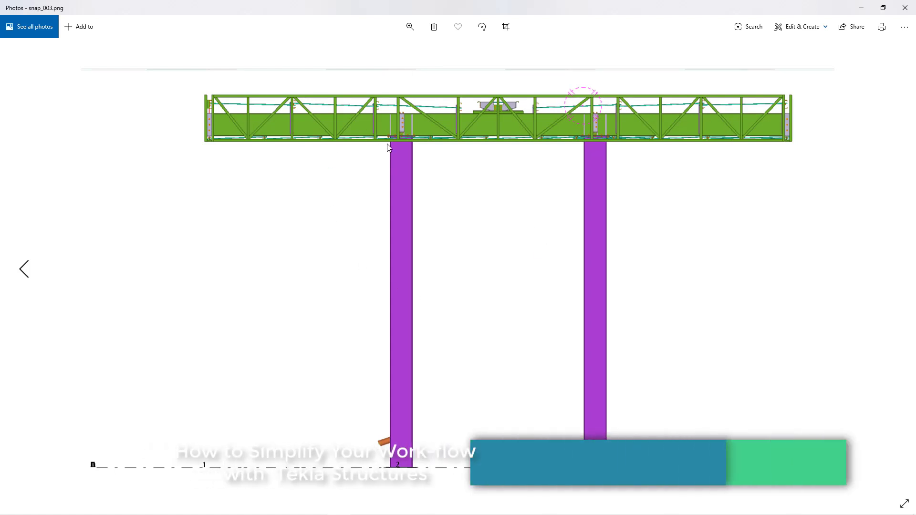
Crop the screenshot on all four sides so the frame fits closely around the canopy and its columns
click(505, 26)
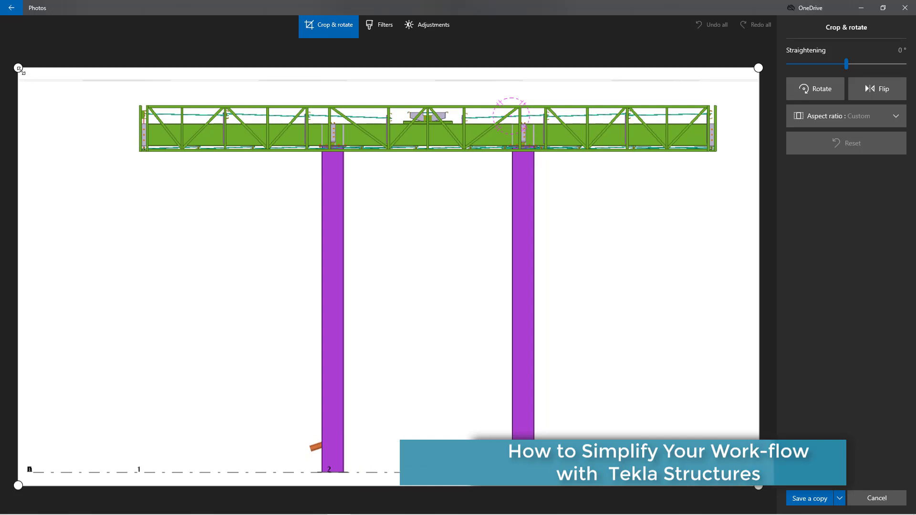
drag(21, 68, 136, 76)
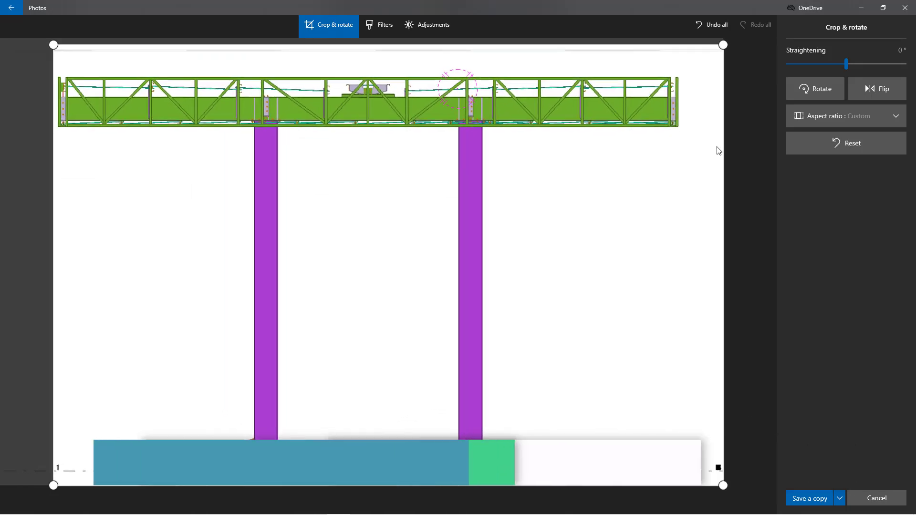
drag(722, 157, 682, 151)
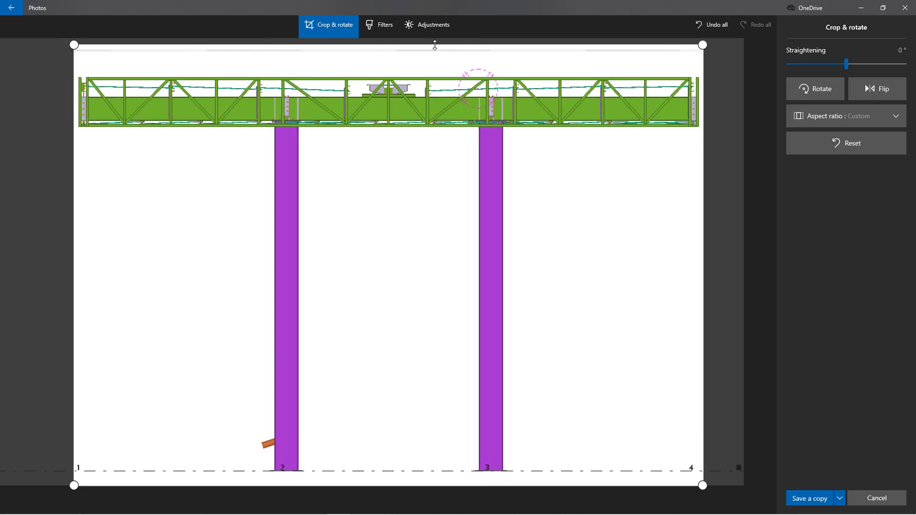
drag(431, 47, 431, 67)
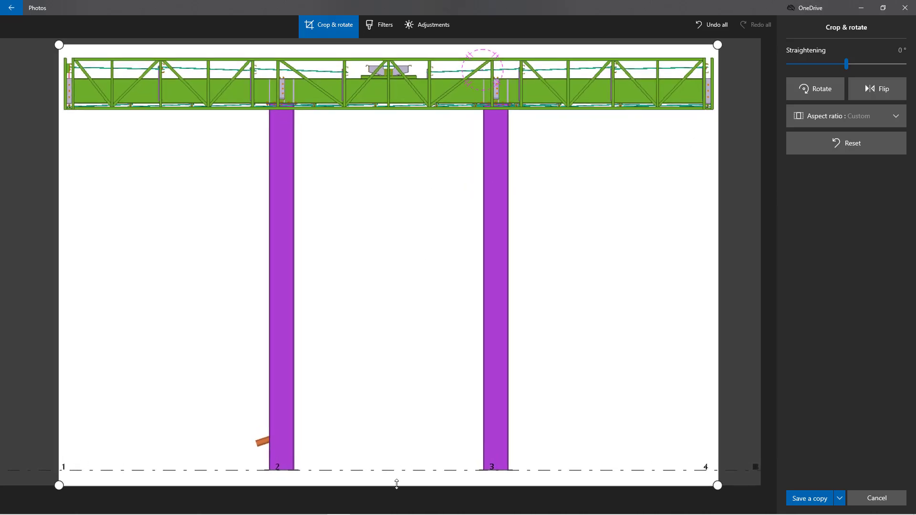
drag(396, 484, 396, 471)
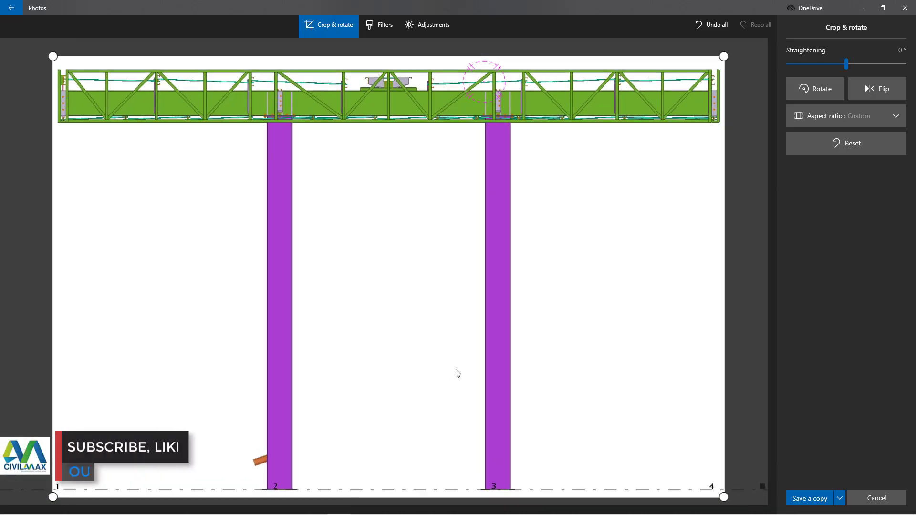
Save the cropped image as a PNG copy named ft12 in the Water Tank Tower_005 screenshots folder
click(807, 498)
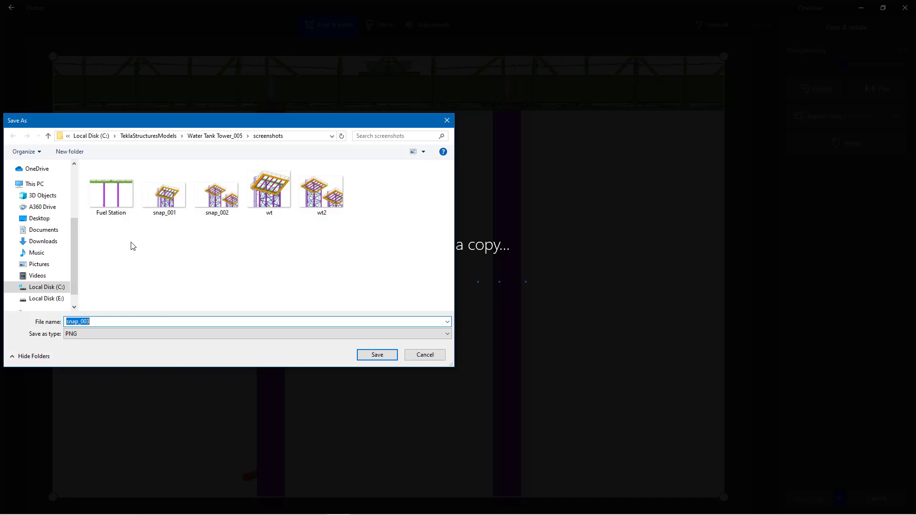
text(ft)
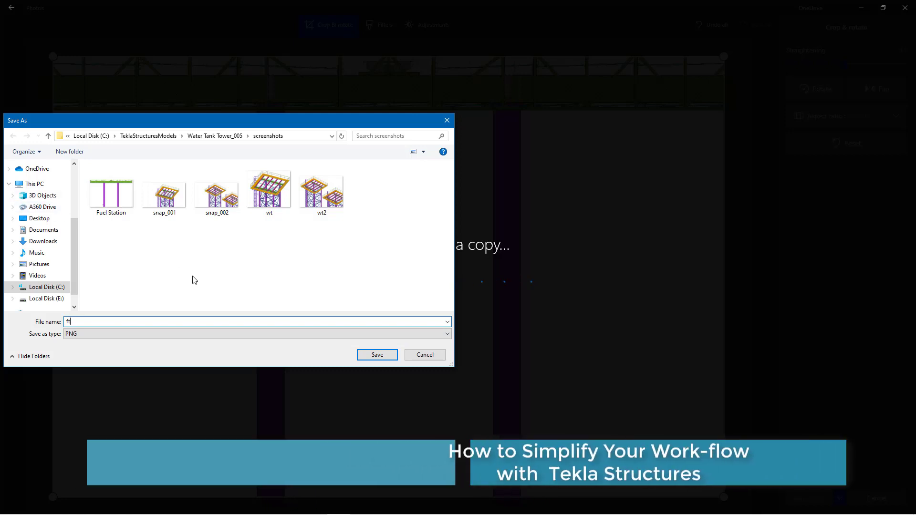
text(12)
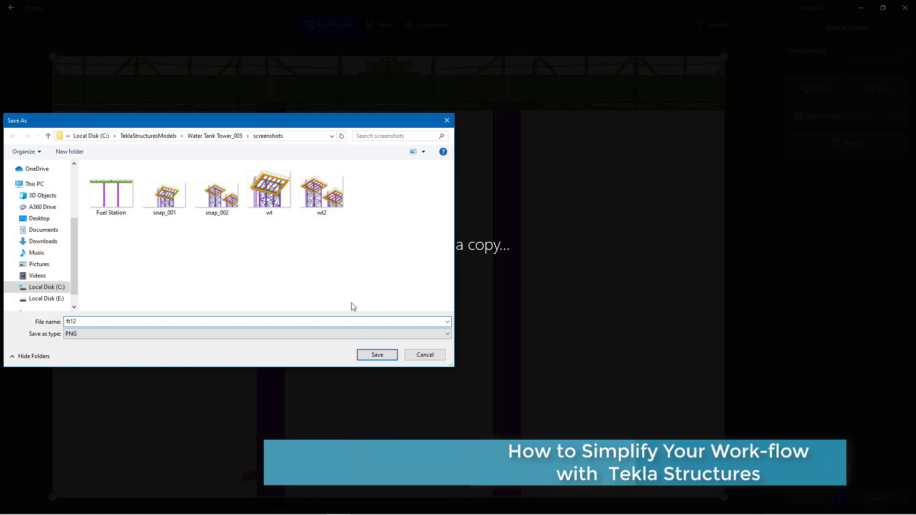
click(376, 354)
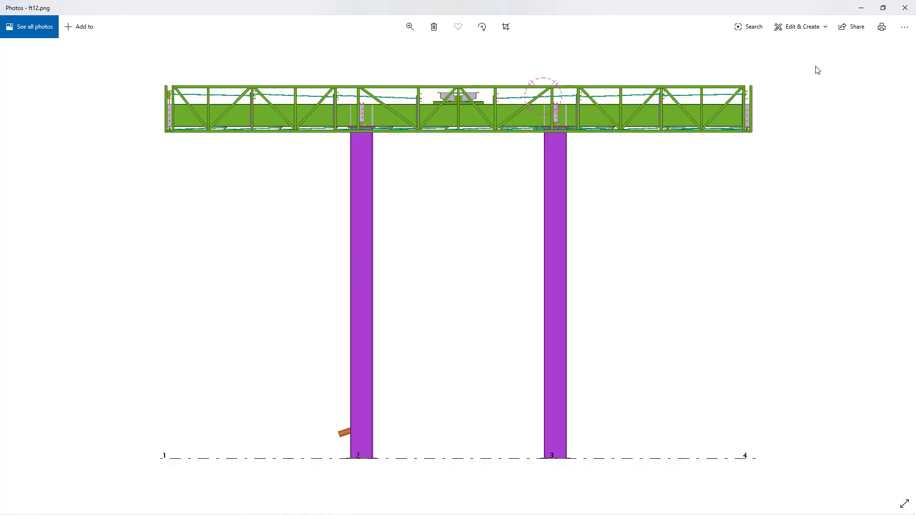
Close the image viewer and the Snapshots folder, and dismiss the screenshot dialog in Tekla Structures
click(900, 7)
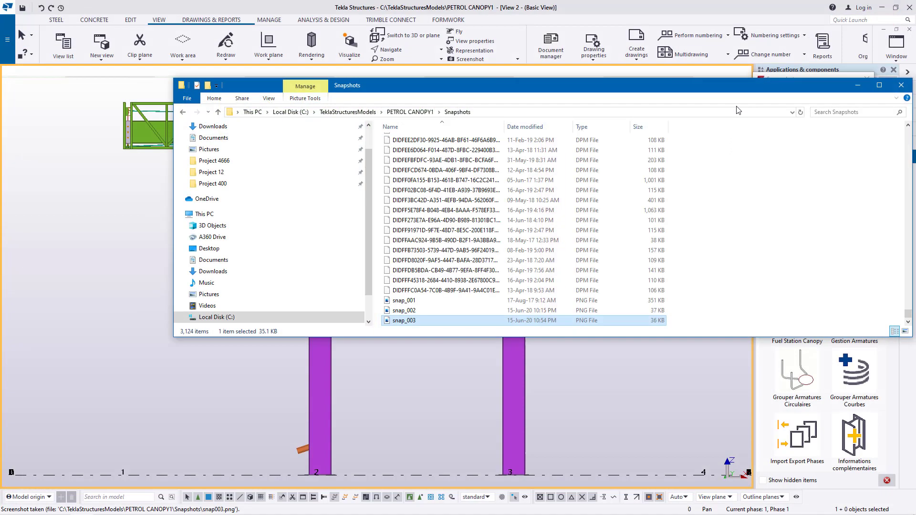
click(900, 83)
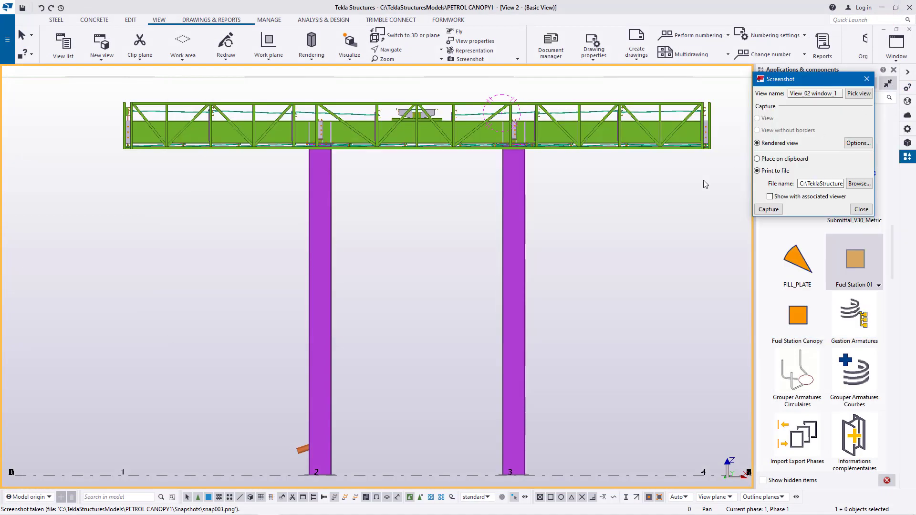
click(867, 78)
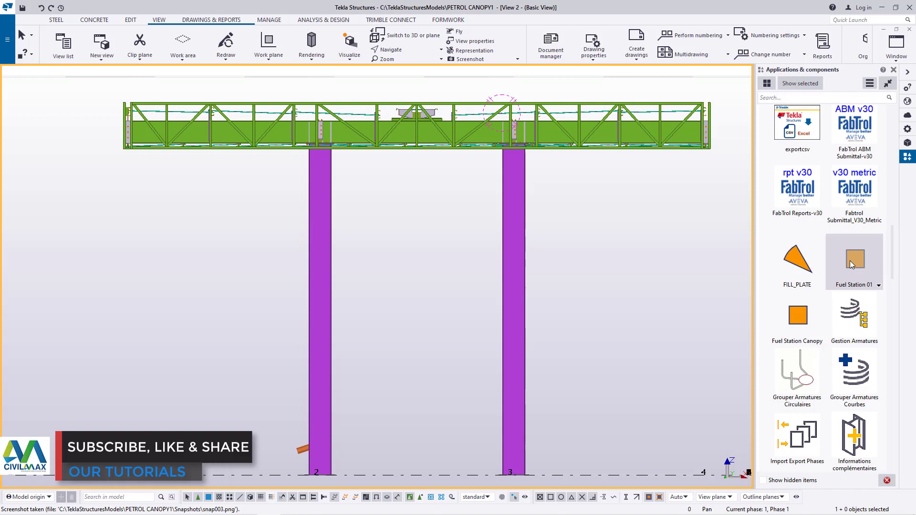
Add the ft12 image as a thumbnail for the Fuel Station 01 component and disable its built-in thumbnail
right_click(852, 264)
click(805, 291)
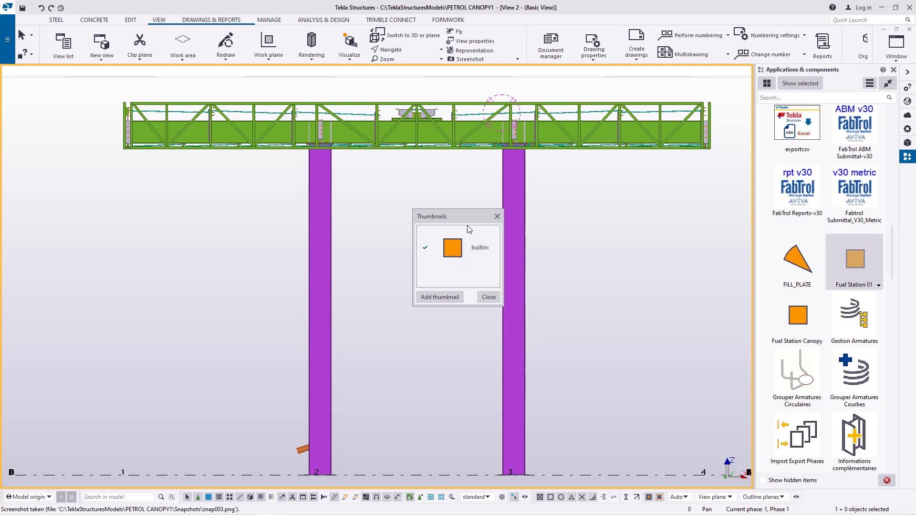
click(440, 297)
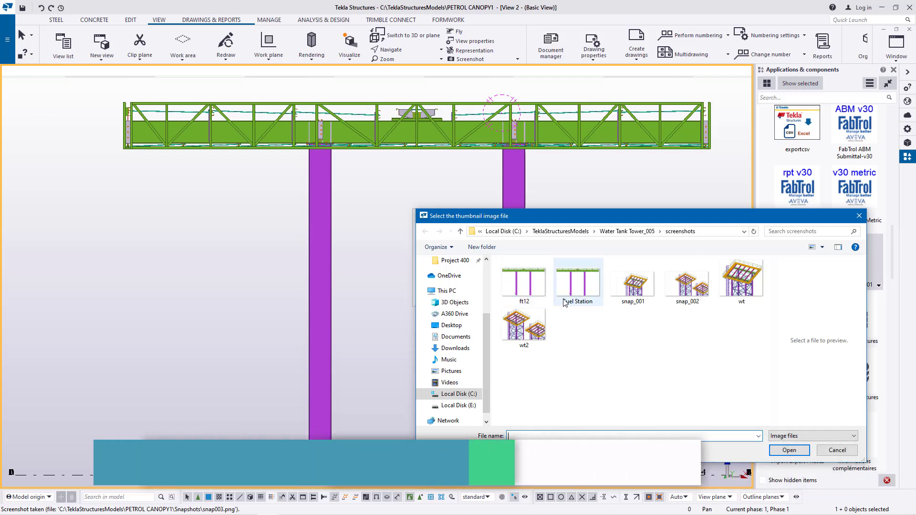
click(527, 286)
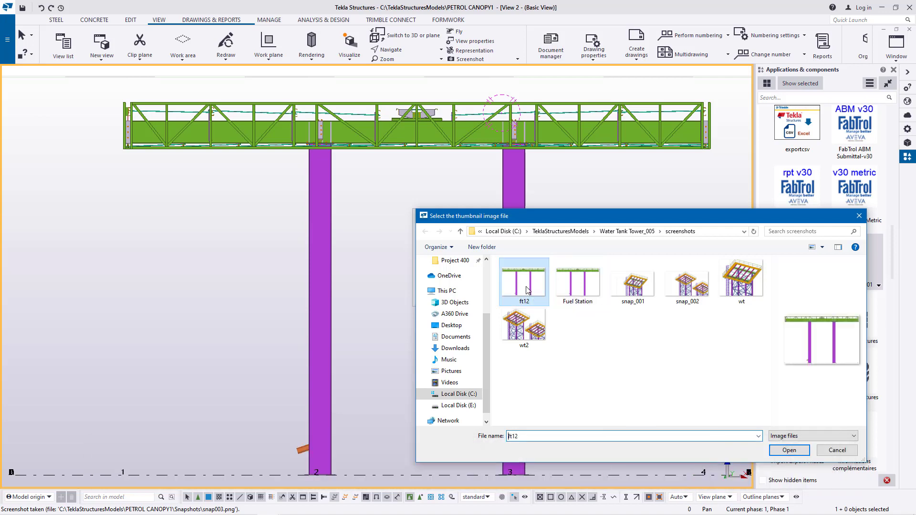
click(789, 450)
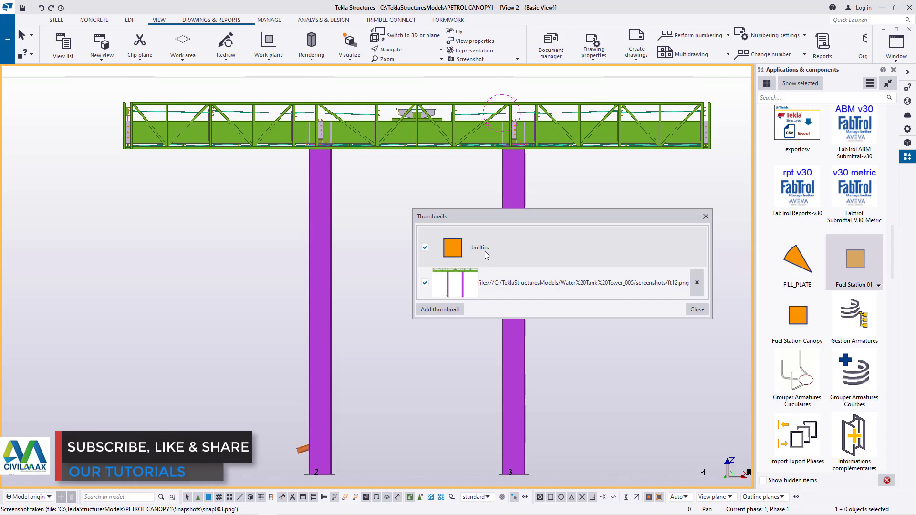
click(425, 247)
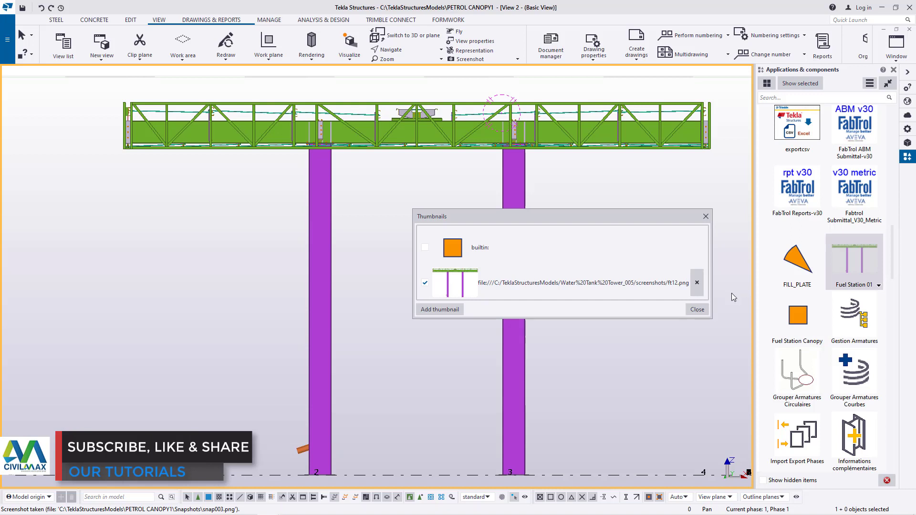
click(697, 310)
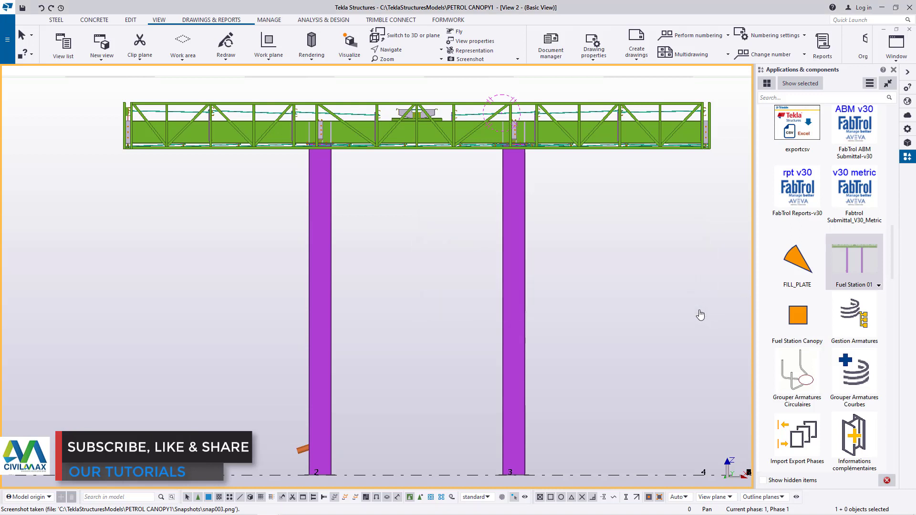
In a 3D view, insert a Fuel Station 01 component on gridline B at the midpoint between gridlines 5 and 6
click(405, 50)
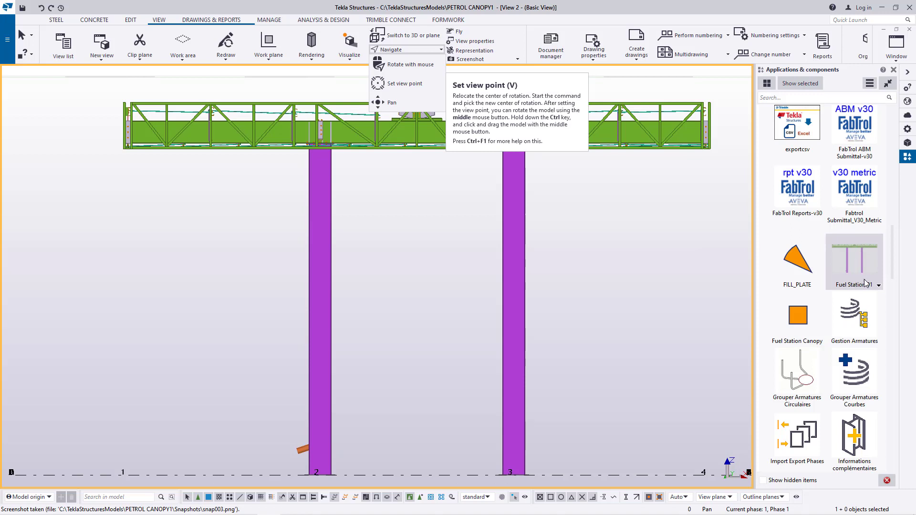
click(416, 65)
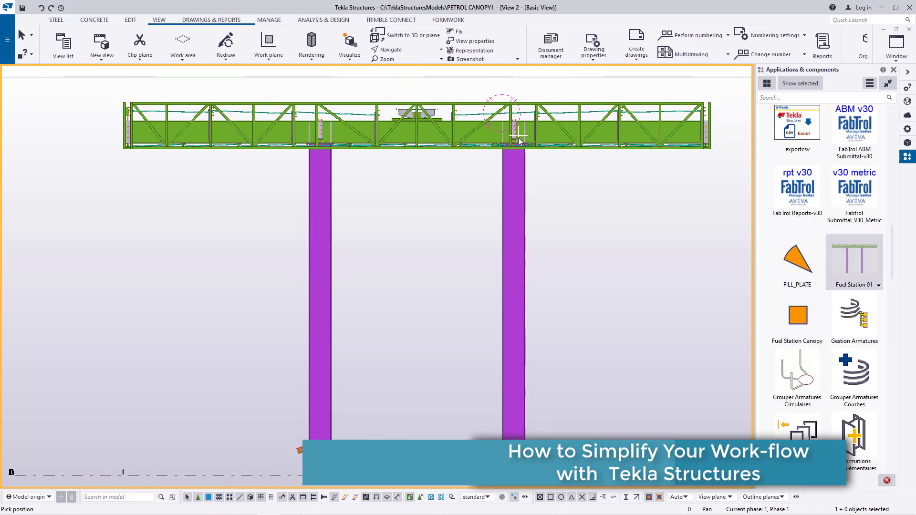
drag(518, 137, 404, 263)
scroll(195, 364, down, 5)
right_click(485, 164)
click(512, 172)
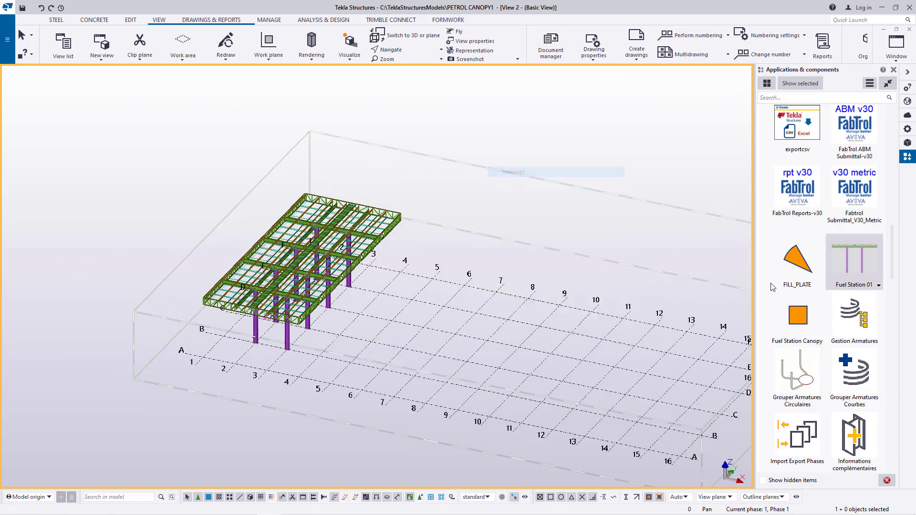
click(857, 267)
scroll(362, 368, up, 3)
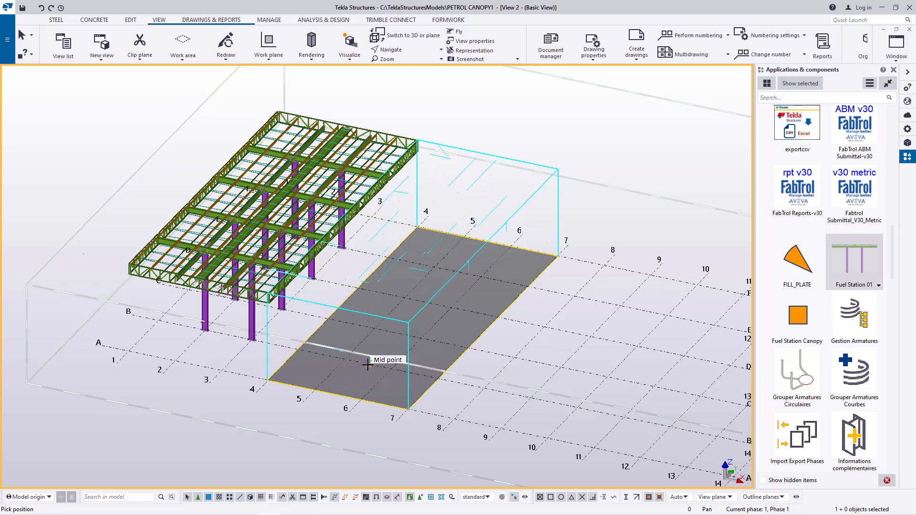
click(367, 364)
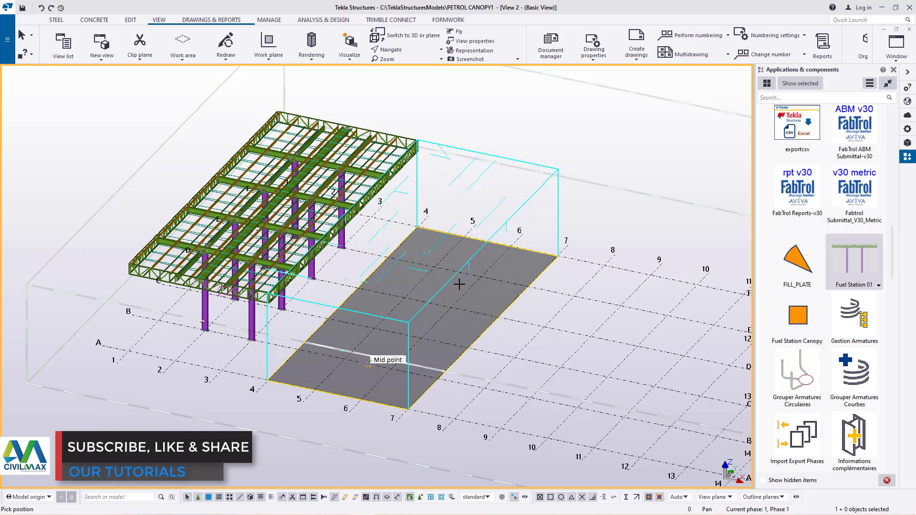
click(459, 284)
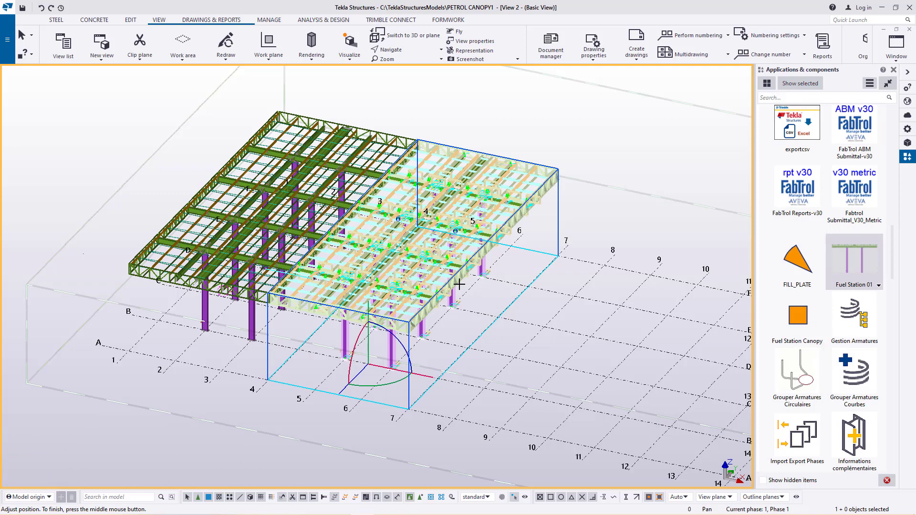
middle_click(582, 249)
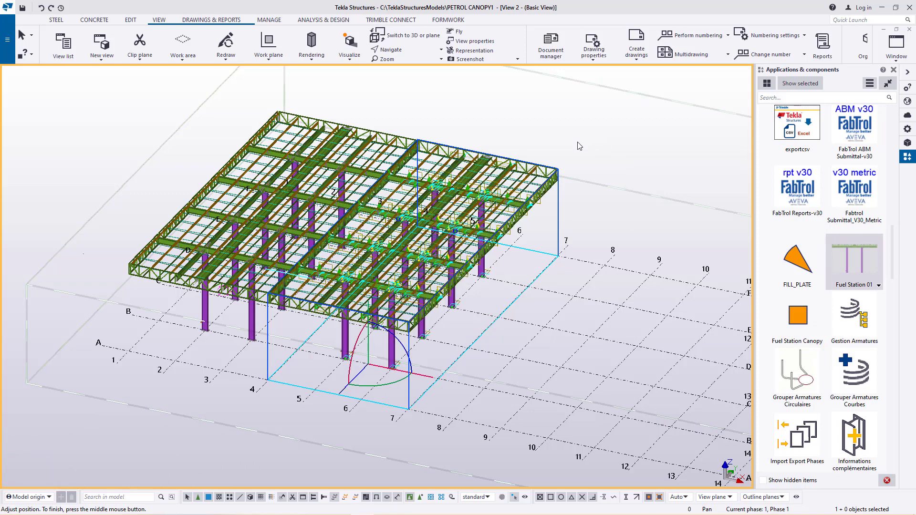
Check the corner where the inserted canopy meets the original edge truss, and delete the inserted copy
scroll(573, 156, up, 2)
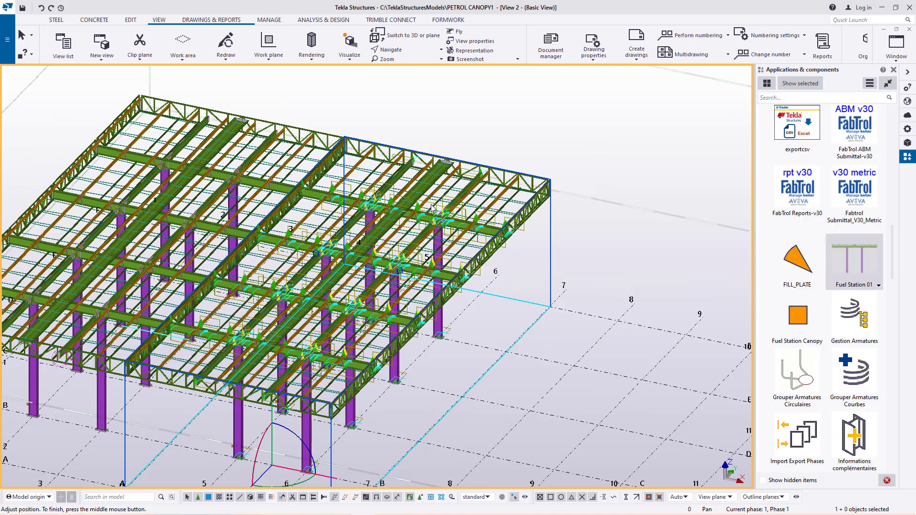
scroll(143, 362, up, 5)
scroll(143, 363, up, 4)
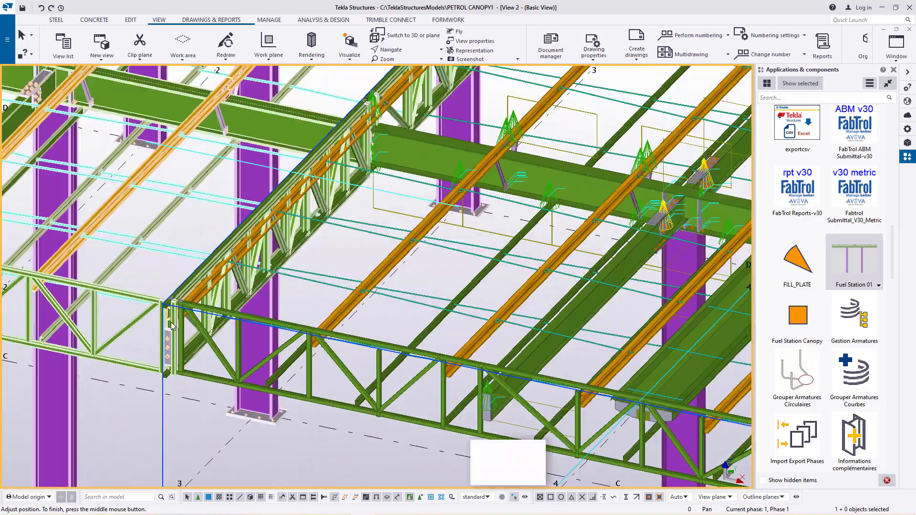
scroll(179, 303, up, 2)
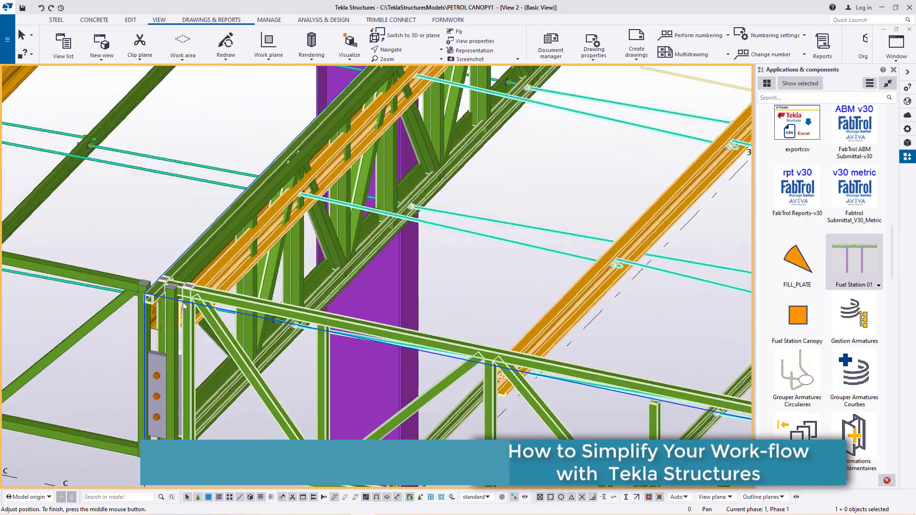
scroll(182, 304, up, 2)
scroll(181, 304, up, 2)
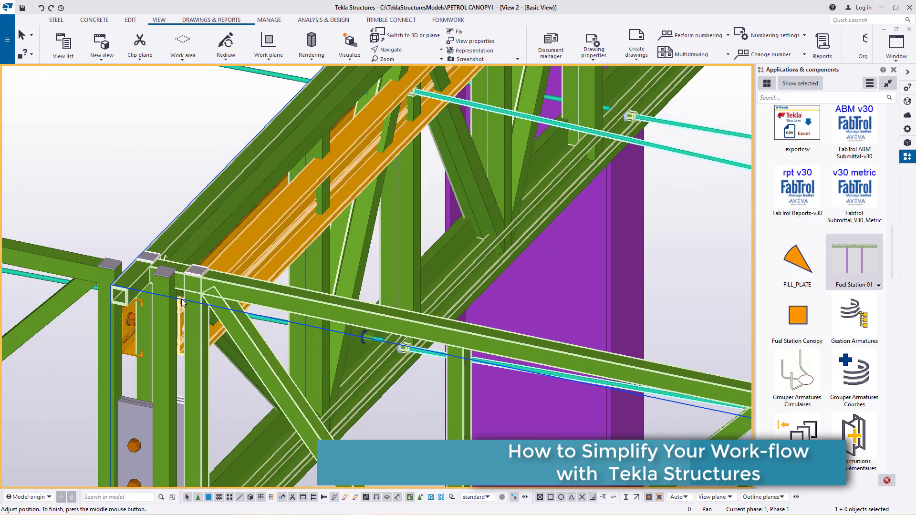
scroll(196, 301, down, 5)
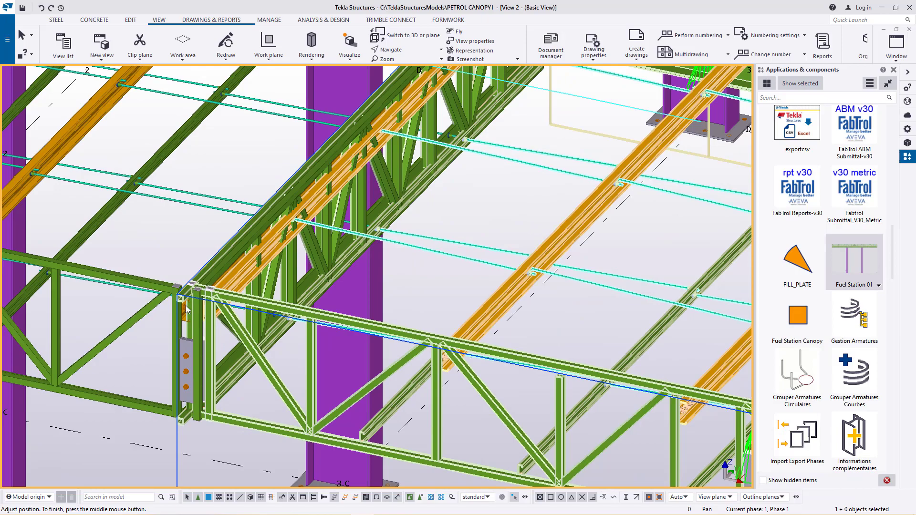
scroll(188, 308, down, 5)
scroll(177, 320, down, 8)
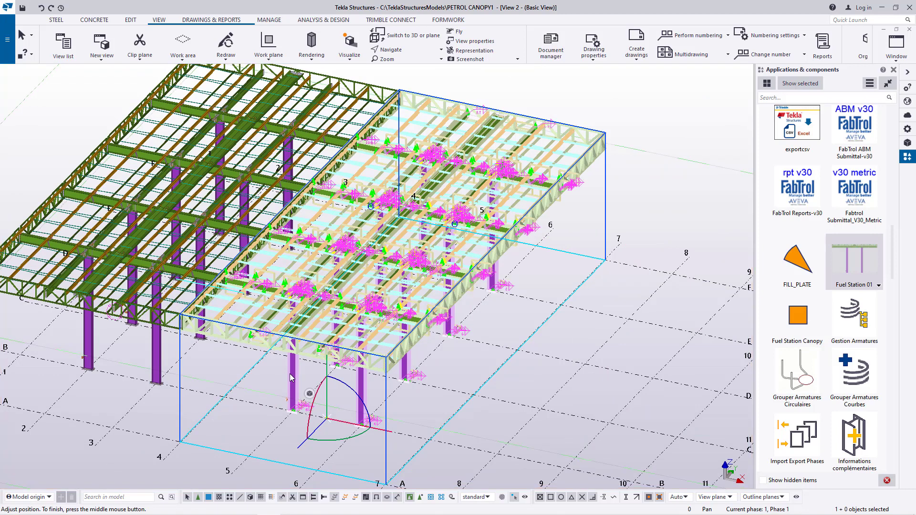
key(Delete)
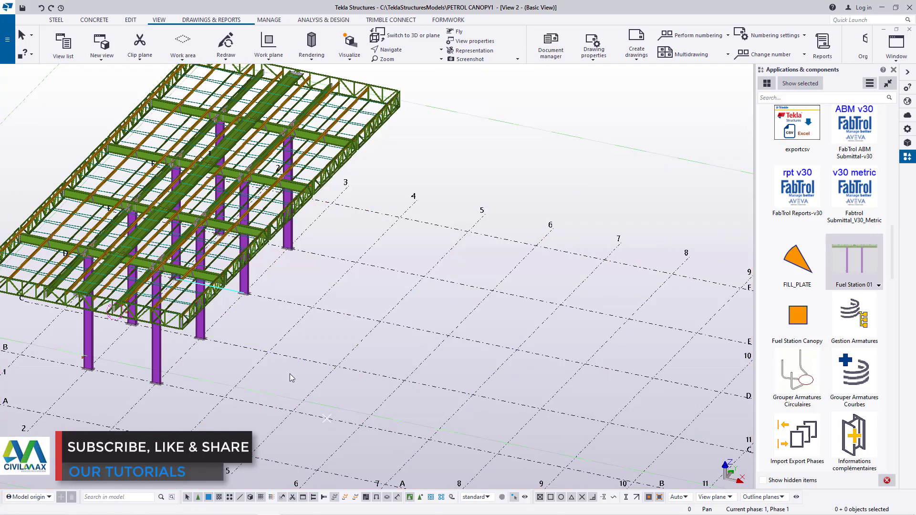
Insert Fuel Station 01 on gridline B midway between gridlines 6 and 7, clear of the original canopy, and redraw the view
click(420, 499)
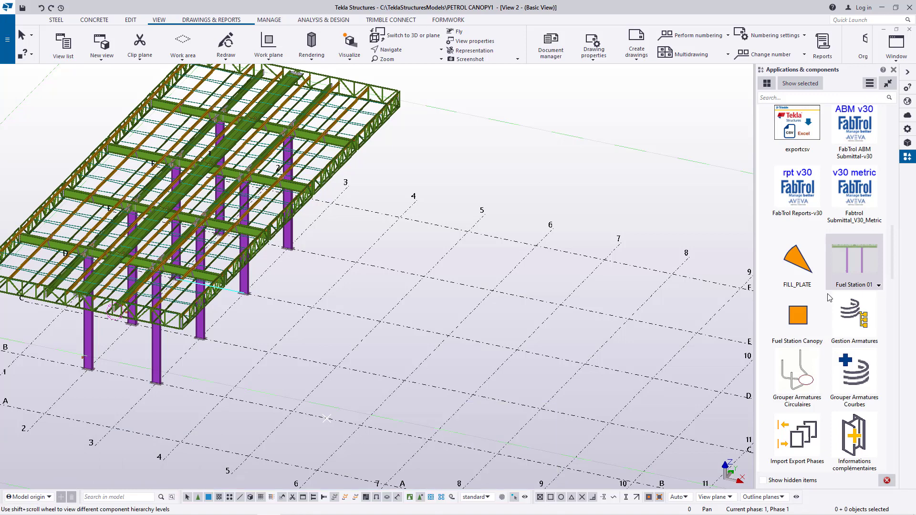
scroll(158, 190, down, 1)
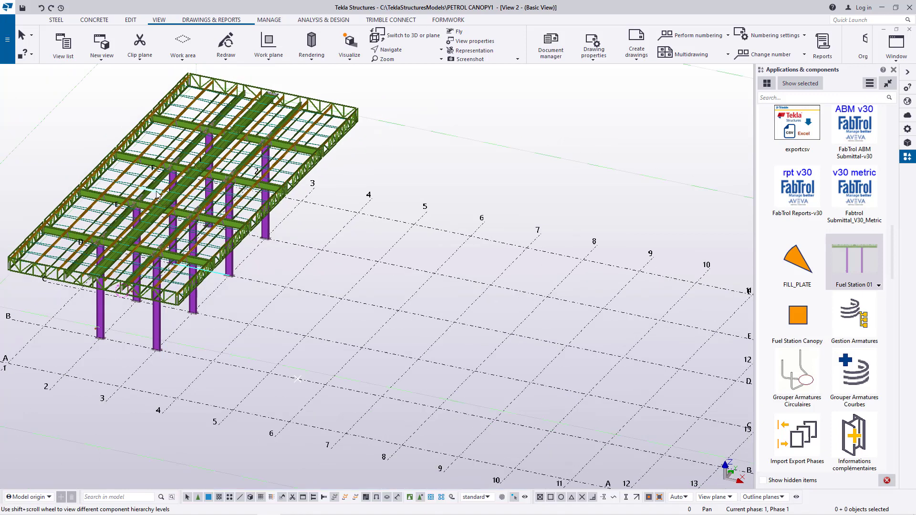
click(863, 264)
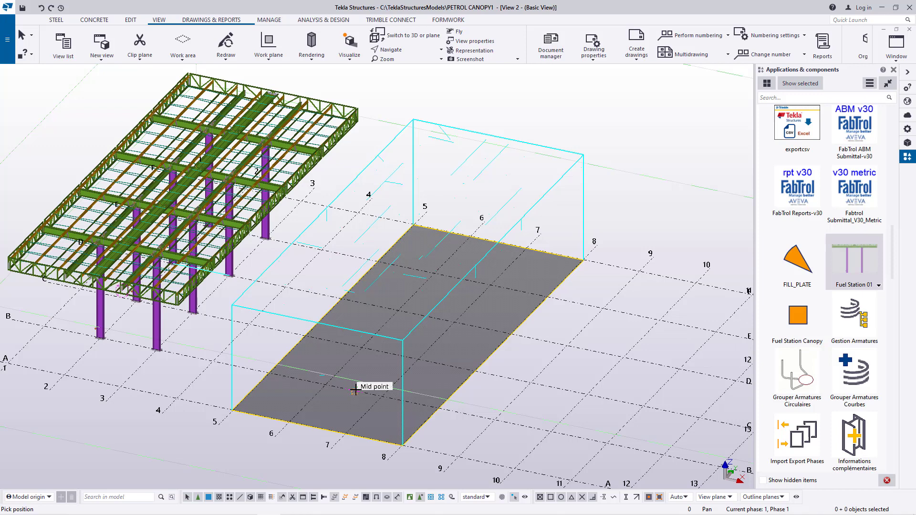
click(356, 390)
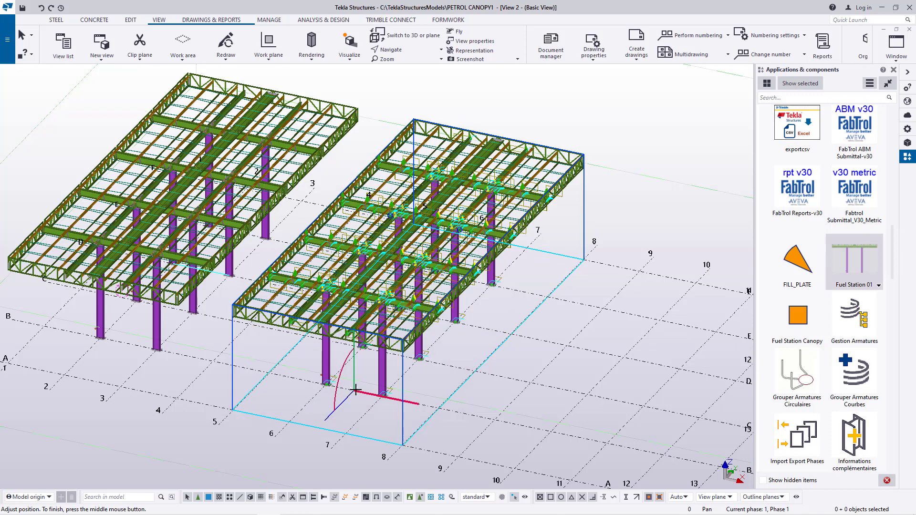
right_click(626, 200)
click(652, 207)
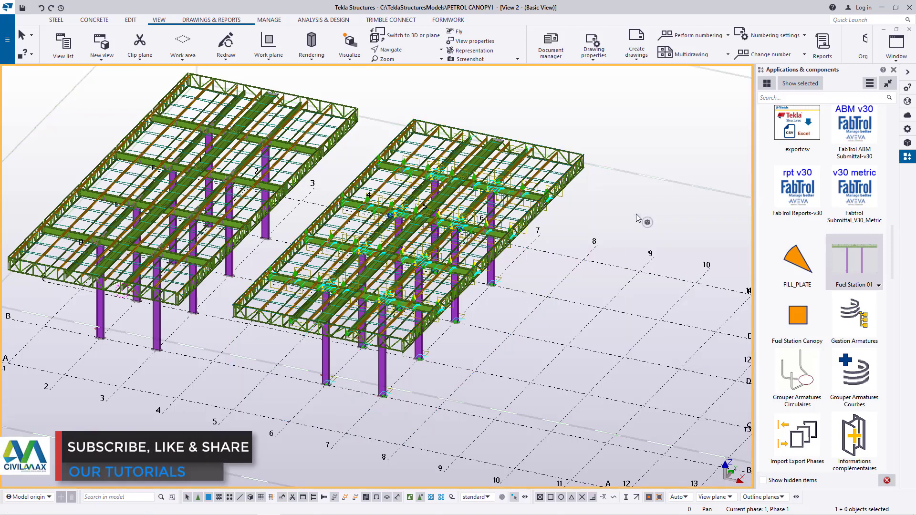
right_click(635, 136)
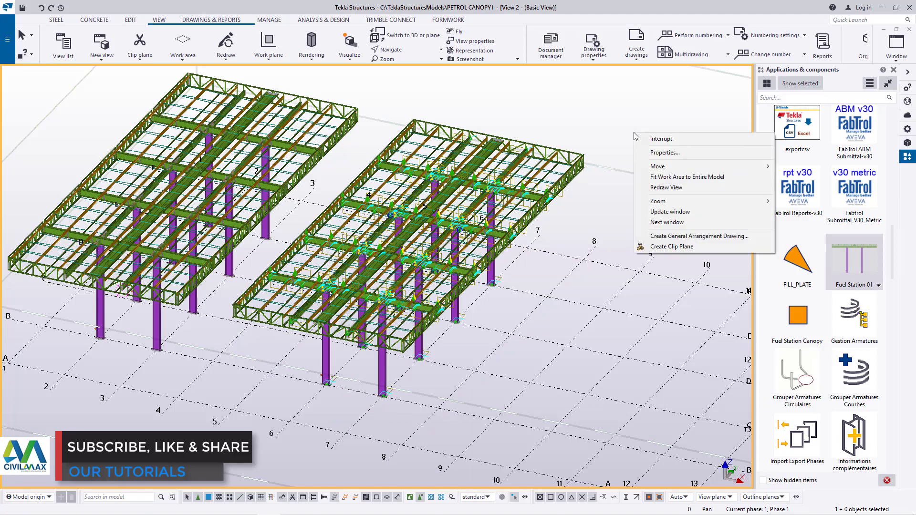
click(658, 190)
Examine the front corner of the inserted canopy, where the two edge trusses meet at the bolted plate, from both sides
scroll(355, 241, up, 10)
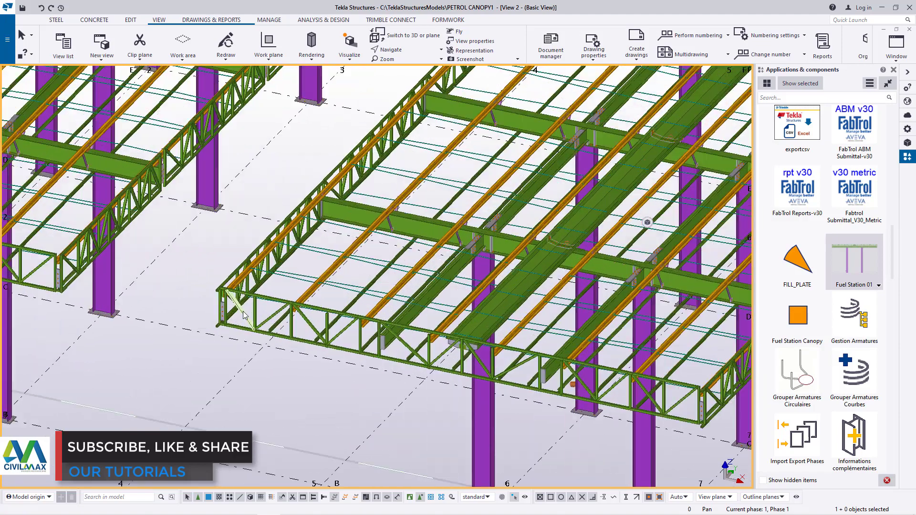
scroll(205, 270, up, 5)
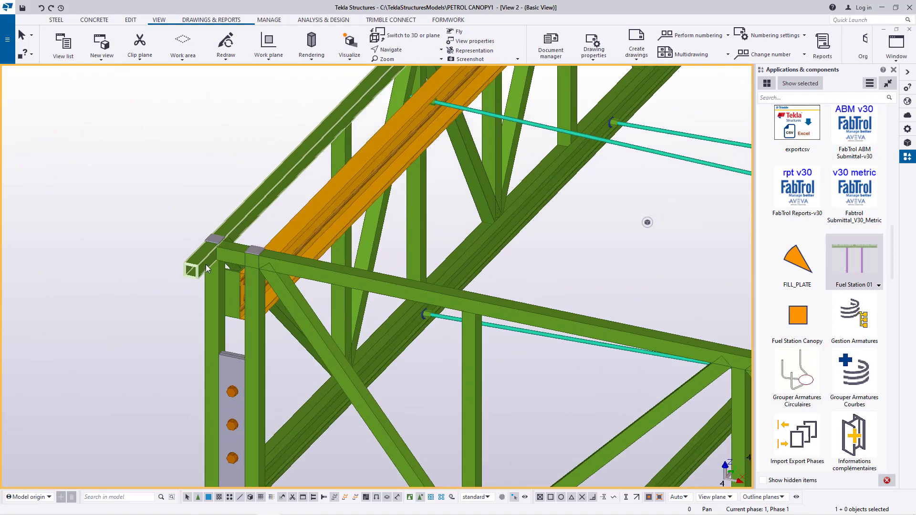
click(400, 50)
click(404, 64)
drag(245, 266, 427, 373)
scroll(427, 373, up, 1)
right_click(327, 196)
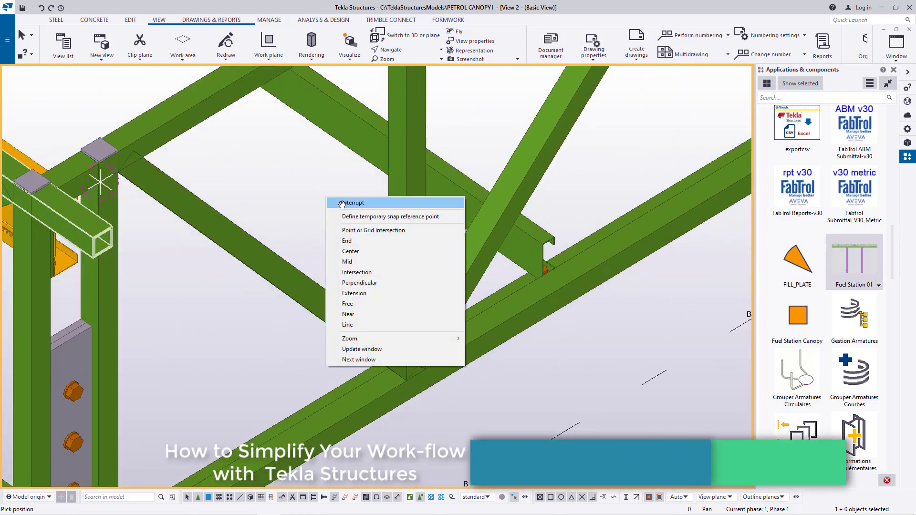
click(343, 203)
Inspect how the truss diagonals and vertical meet the bottom chord, and the projecting tube end at the canopy corner
scroll(431, 358, up, 1)
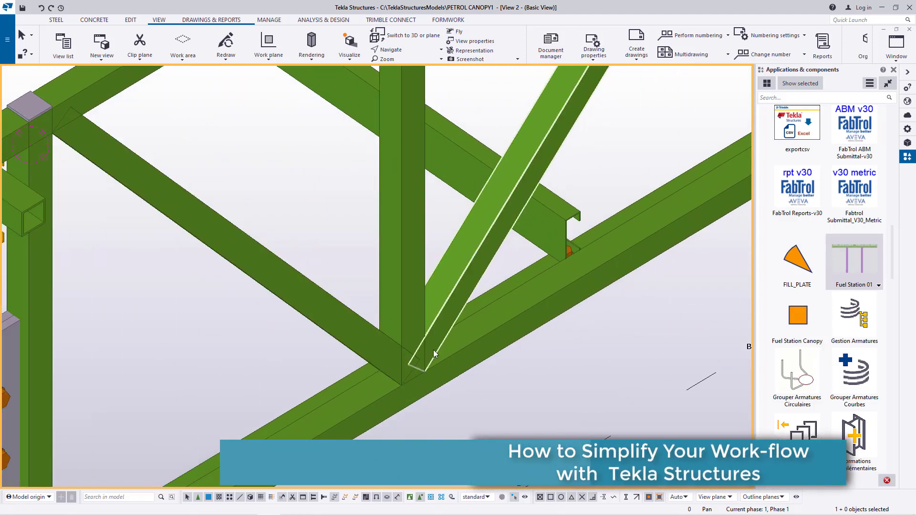
scroll(423, 356, down, 1)
scroll(425, 360, down, 1)
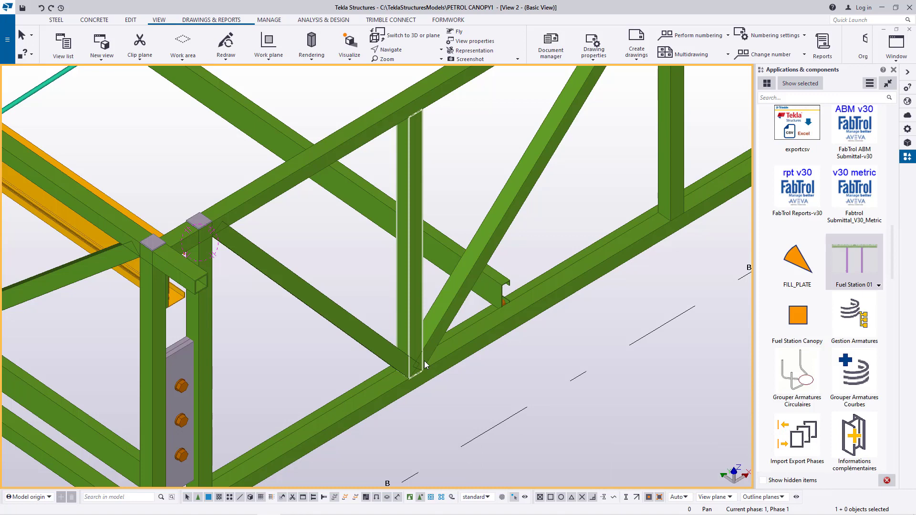
scroll(475, 322, down, 2)
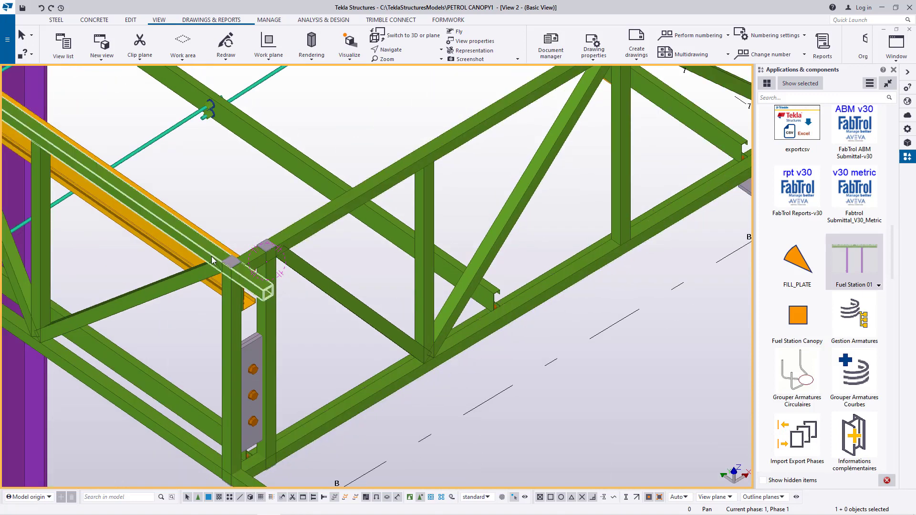
scroll(235, 272, up, 2)
scroll(236, 275, up, 1)
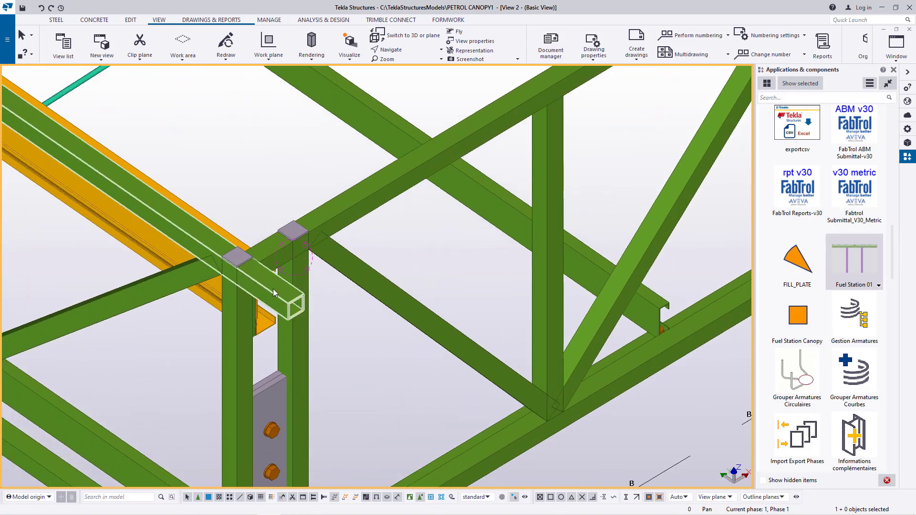
scroll(273, 288, down, 1)
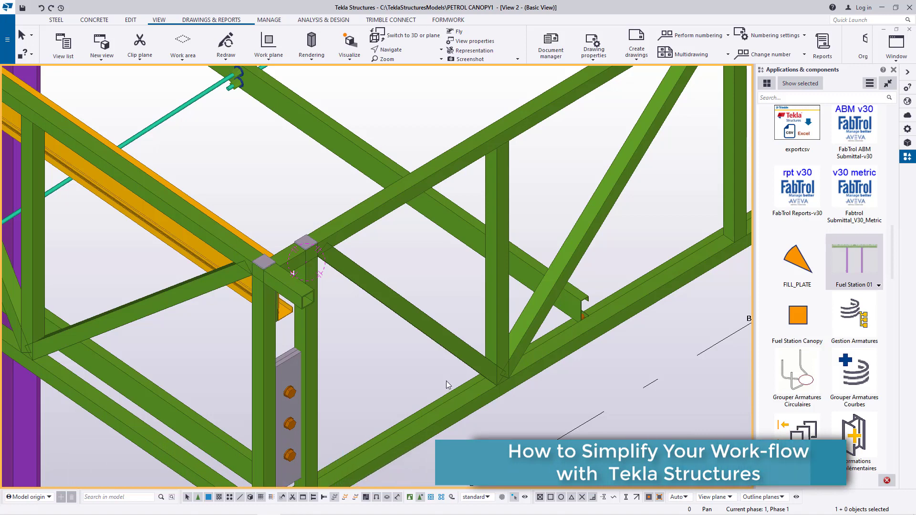
scroll(508, 375, up, 5)
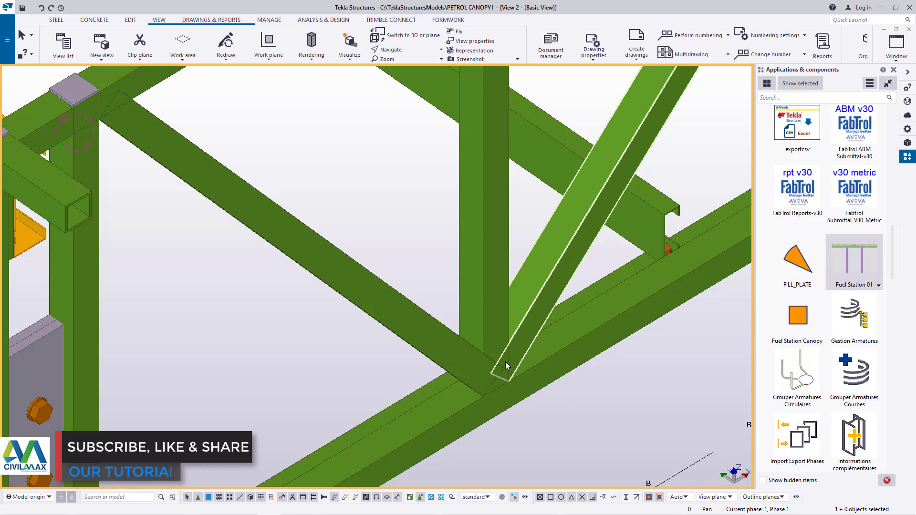
Search the applications and components catalog for "weld"
click(773, 97)
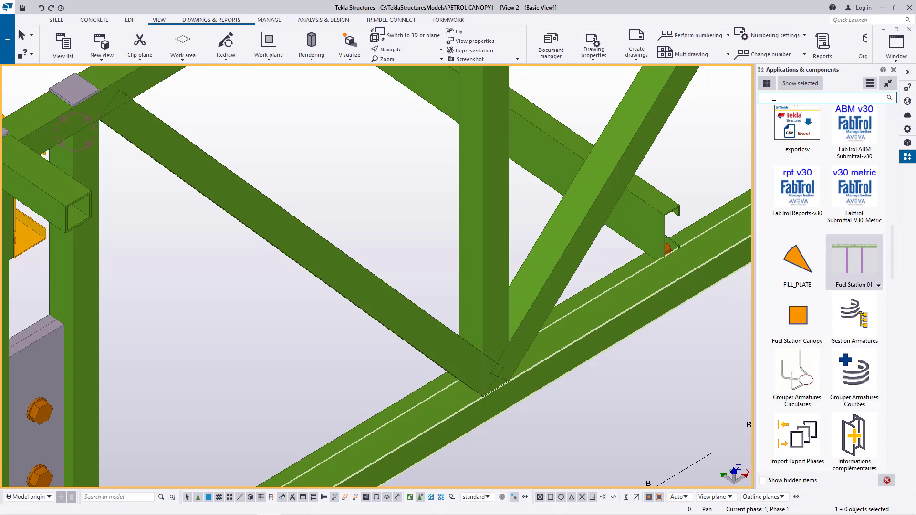
text(we)
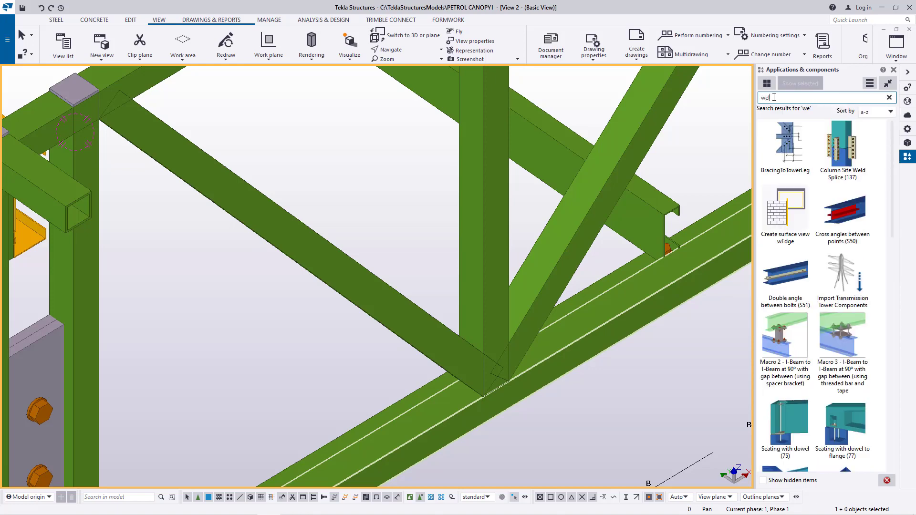
text(l)
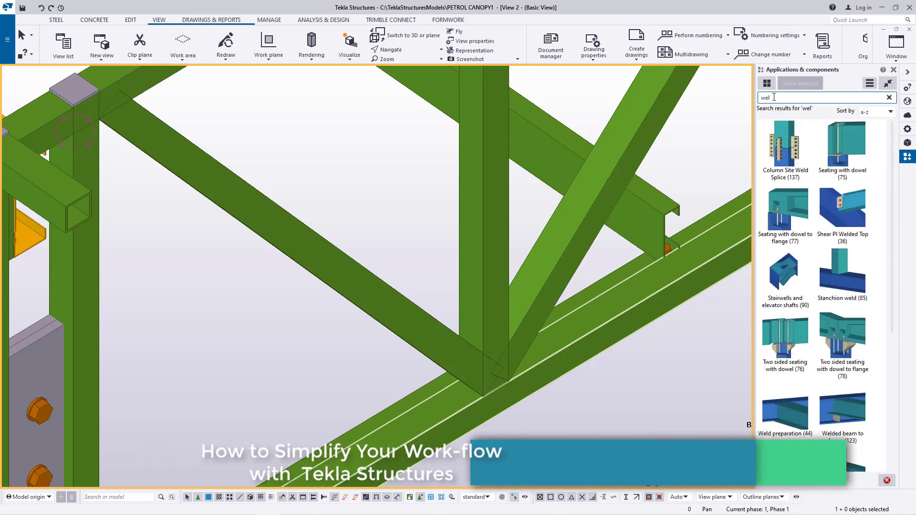
text(d)
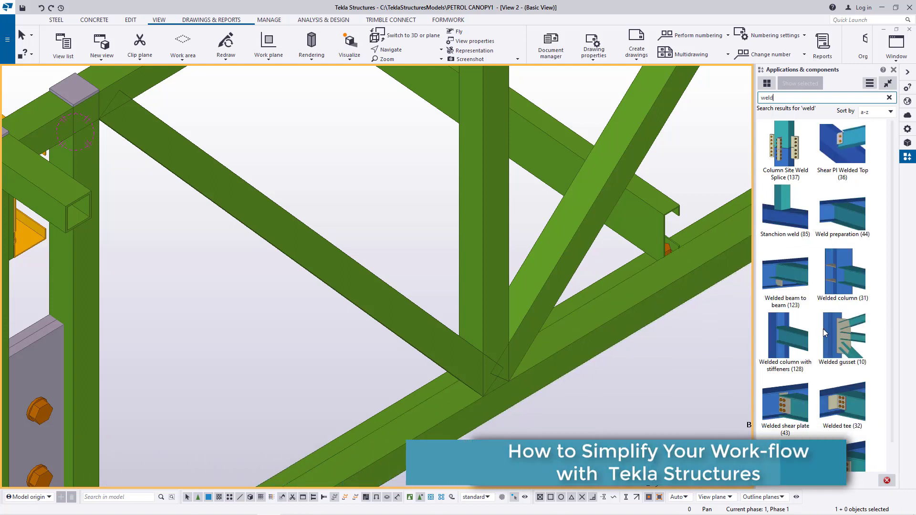
Apply Stanchion weld (85) between the truss vertical and the diagonals meeting it at the bottom chord node
click(782, 210)
scroll(501, 334, up, 5)
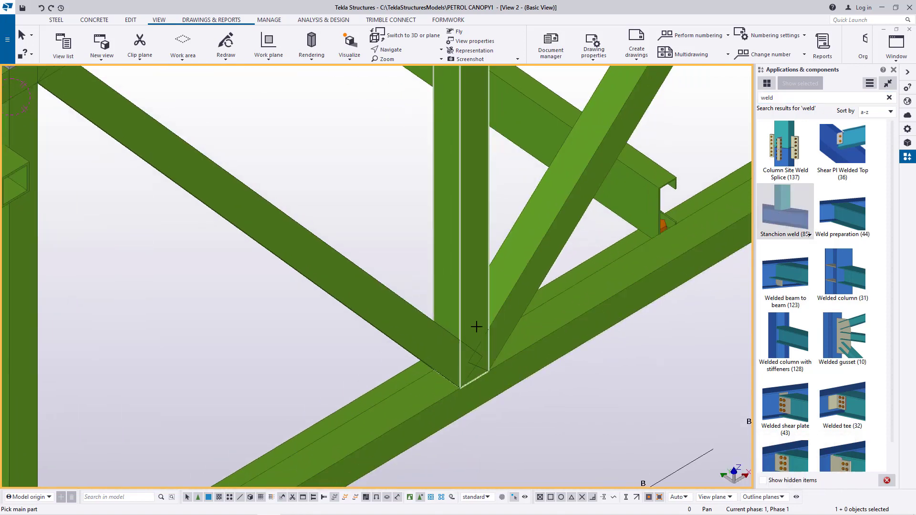
click(476, 313)
click(513, 318)
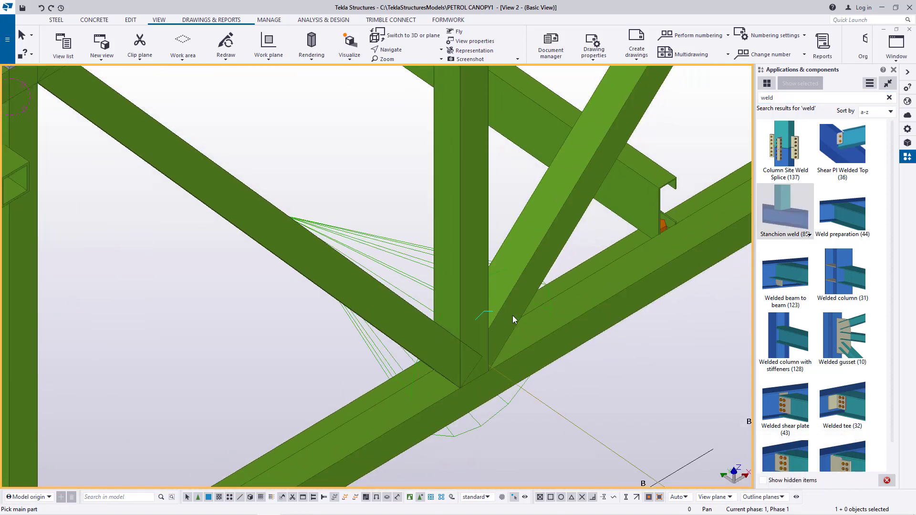
click(472, 317)
click(461, 319)
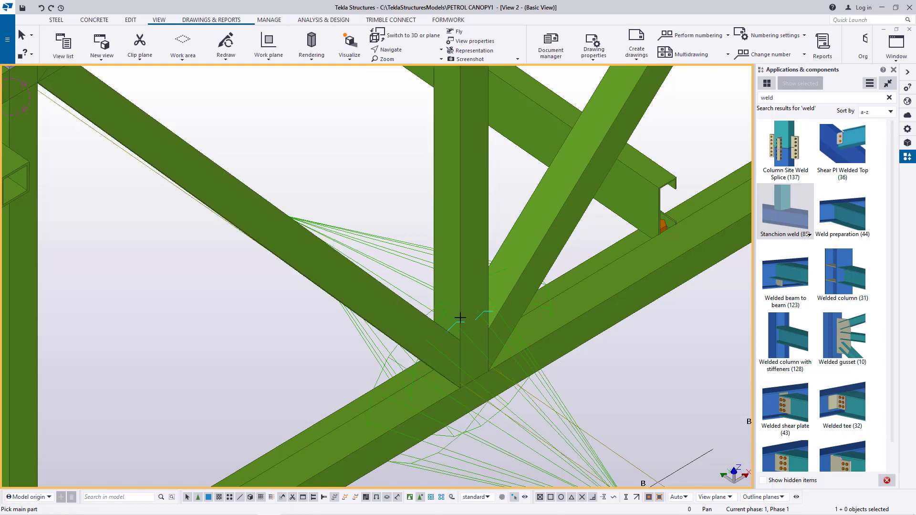
right_click(354, 155)
click(365, 160)
Apply Stanchion weld (85) at the canopy corner with the edge truss end post as main part and the projecting top chord as secondary
scroll(578, 370, down, 6)
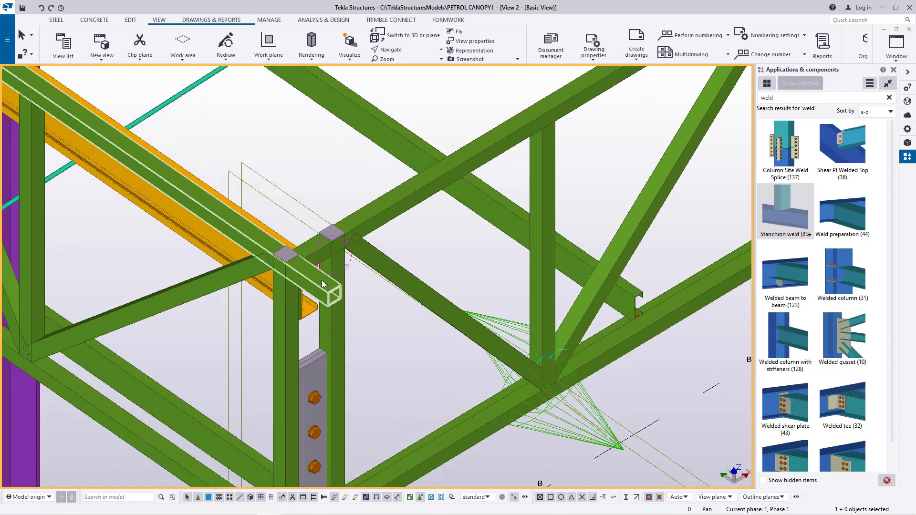
scroll(322, 284, up, 3)
click(785, 206)
scroll(305, 248, up, 5)
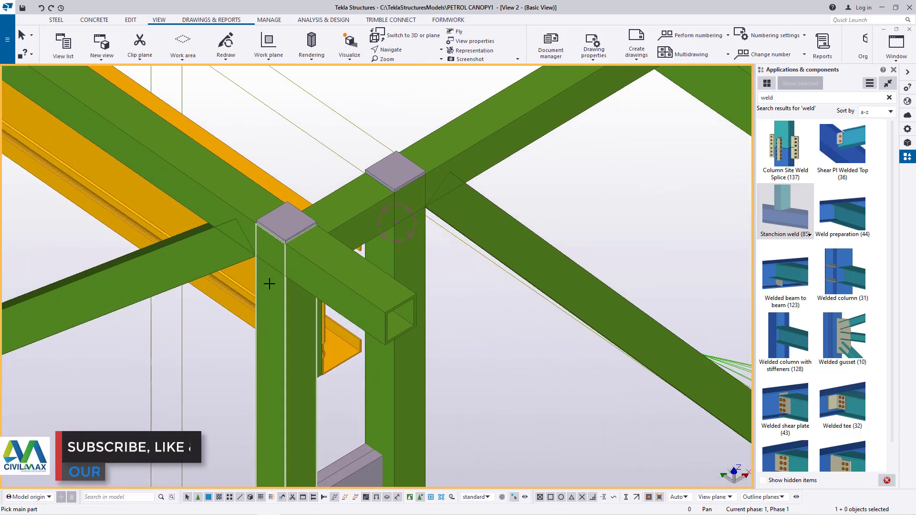
click(266, 282)
click(208, 202)
scroll(363, 170, down, 3)
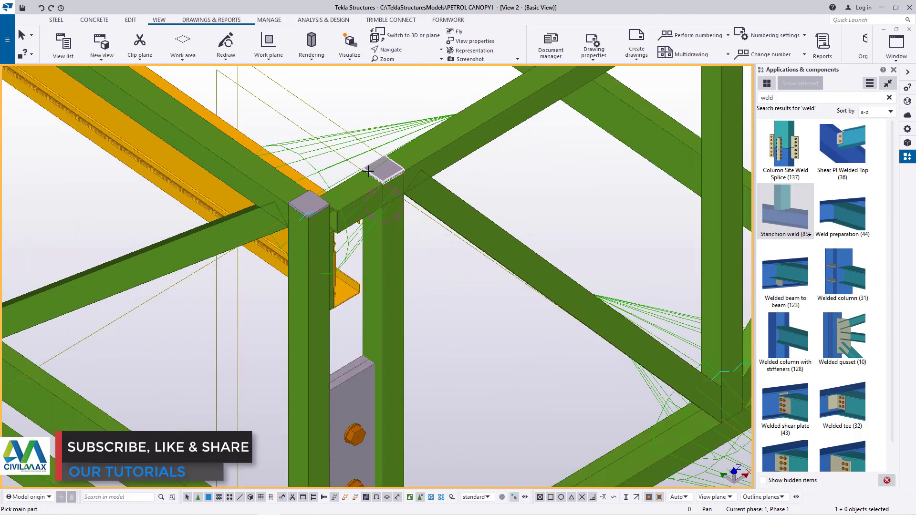
Apply Stanchion weld (85) at the foot of the same end post with the projecting bottom chord as secondary part
scroll(345, 436, up, 2)
scroll(327, 428, up, 1)
click(312, 386)
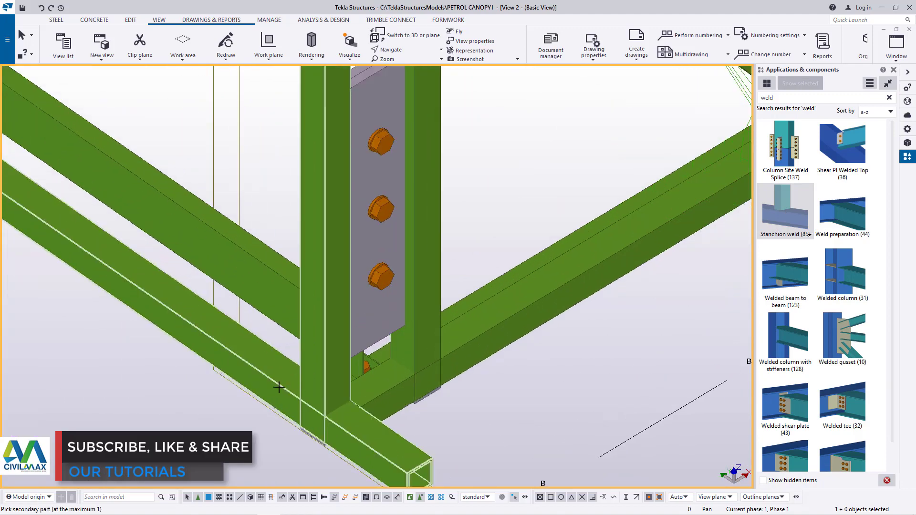
click(279, 387)
click(314, 381)
click(282, 380)
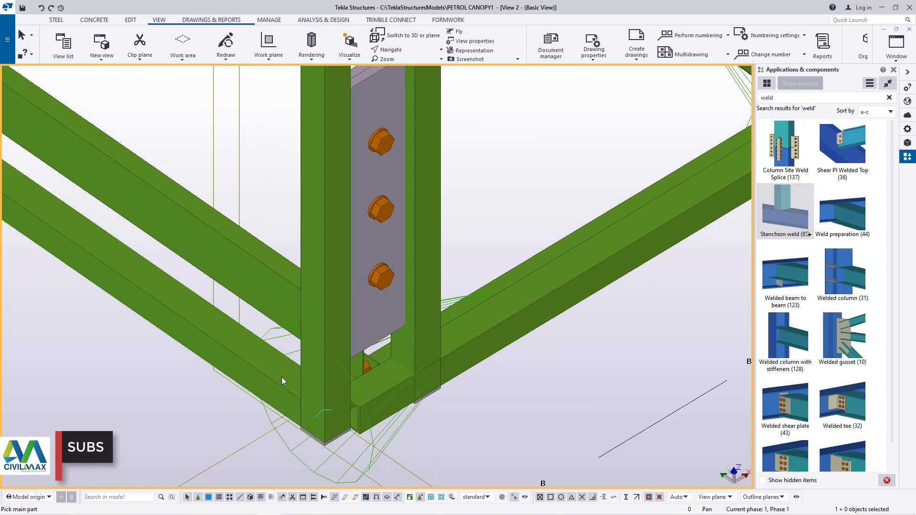
scroll(434, 379, down, 2)
right_click(496, 244)
scroll(372, 391, down, 3)
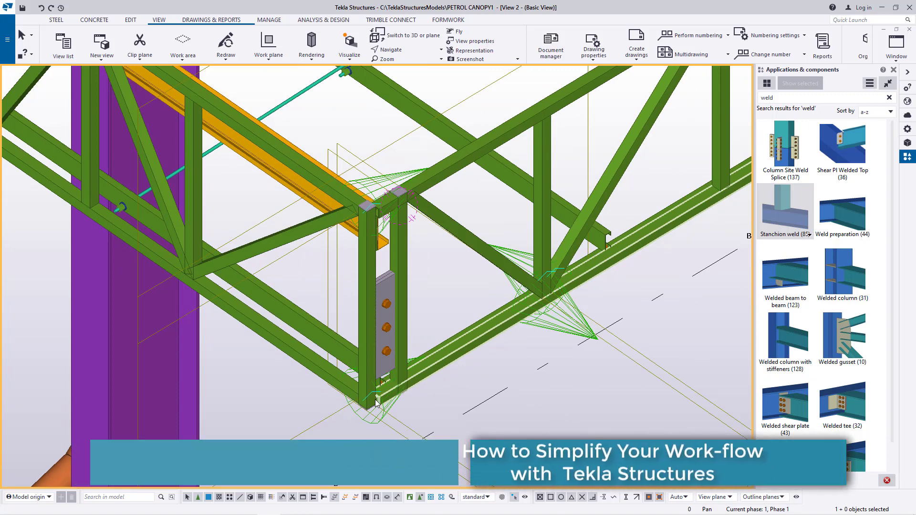
Set the view rotation point at the bottom chord node next to the end panel and turn the truss to its other side
scroll(181, 241, up, 5)
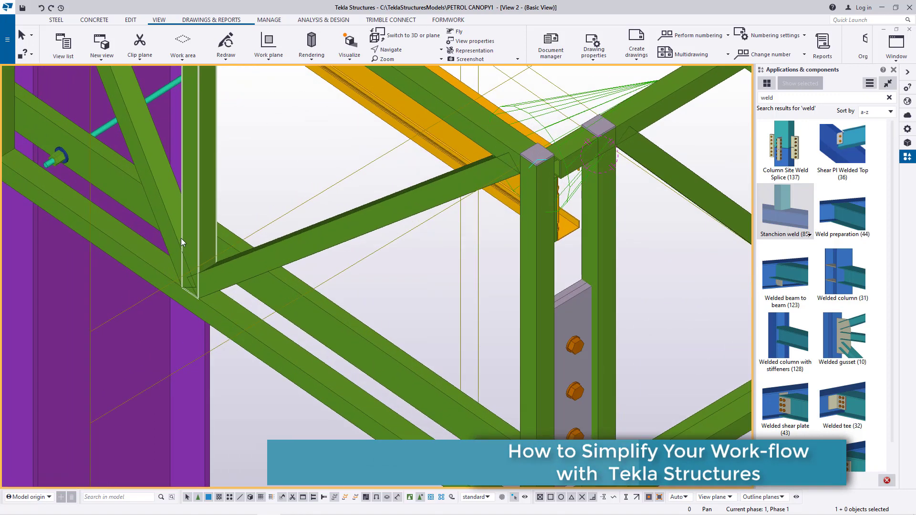
click(400, 51)
click(403, 83)
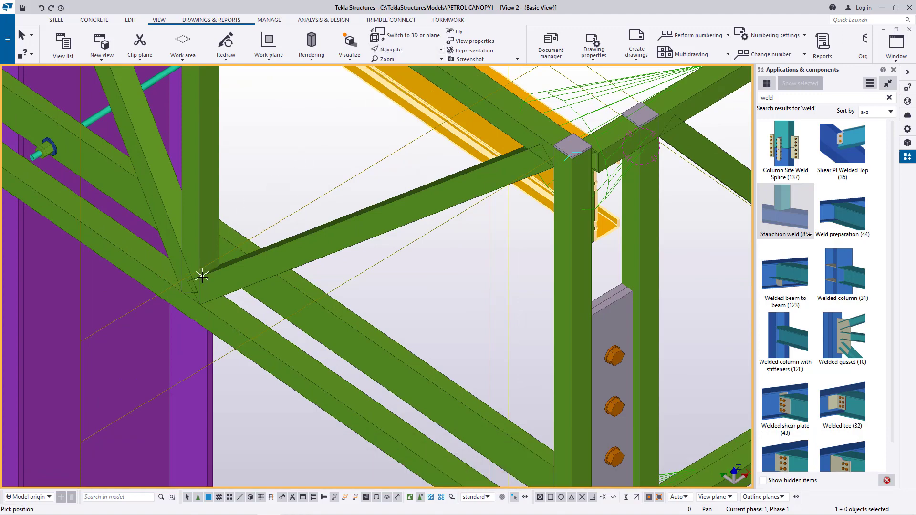
ctrl+middle_drag(206, 279, 366, 281)
scroll(190, 290, up, 6)
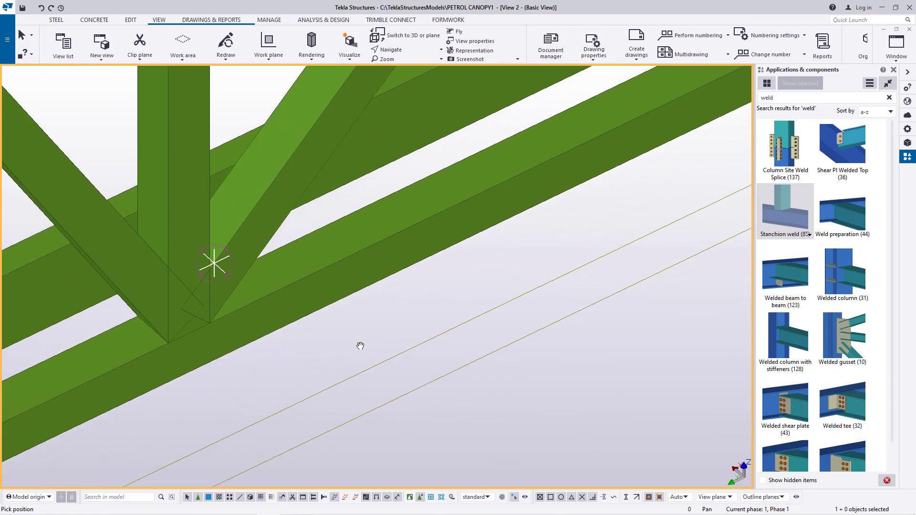
right_click(359, 345)
click(408, 181)
Apply Stanchion weld (85) between the vertical, its diagonals and the bottom chord at this node, and redraw the view
click(786, 214)
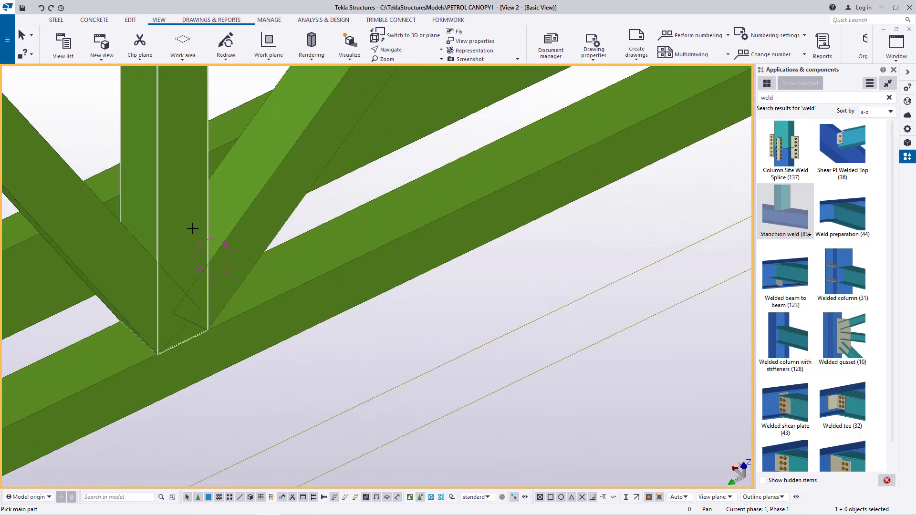
click(192, 227)
click(244, 237)
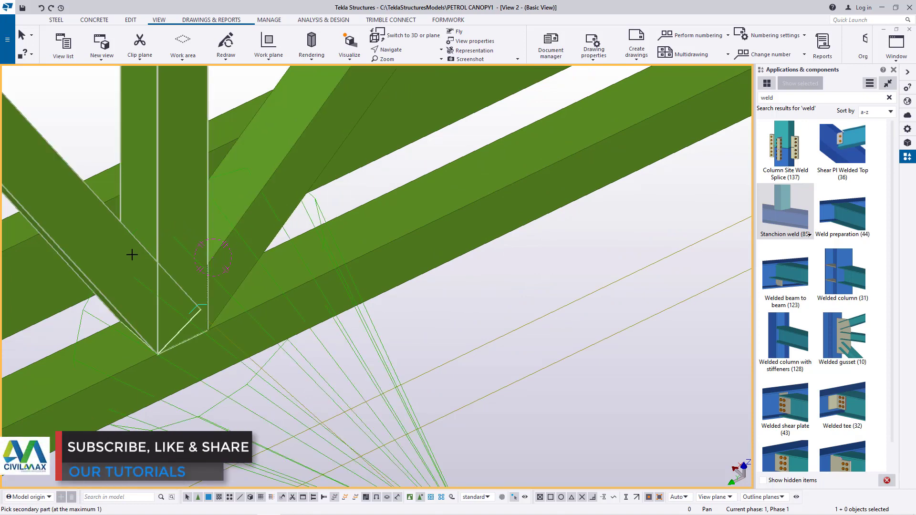
scroll(291, 344, down, 1)
scroll(246, 336, up, 2)
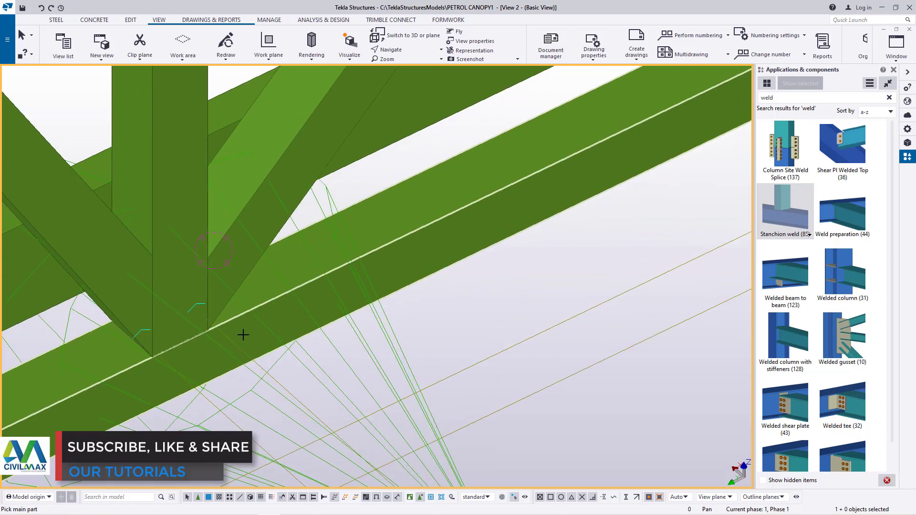
click(244, 334)
click(180, 299)
right_click(448, 270)
click(482, 279)
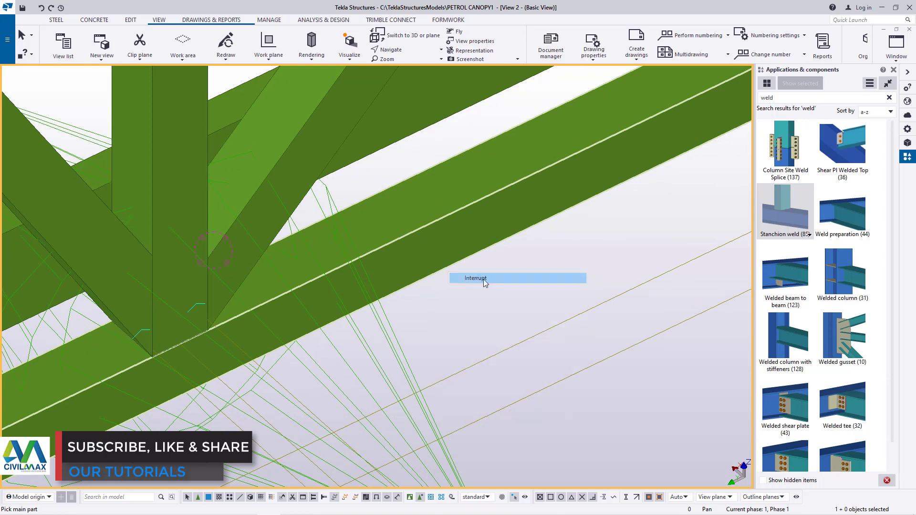
right_click(524, 264)
click(550, 319)
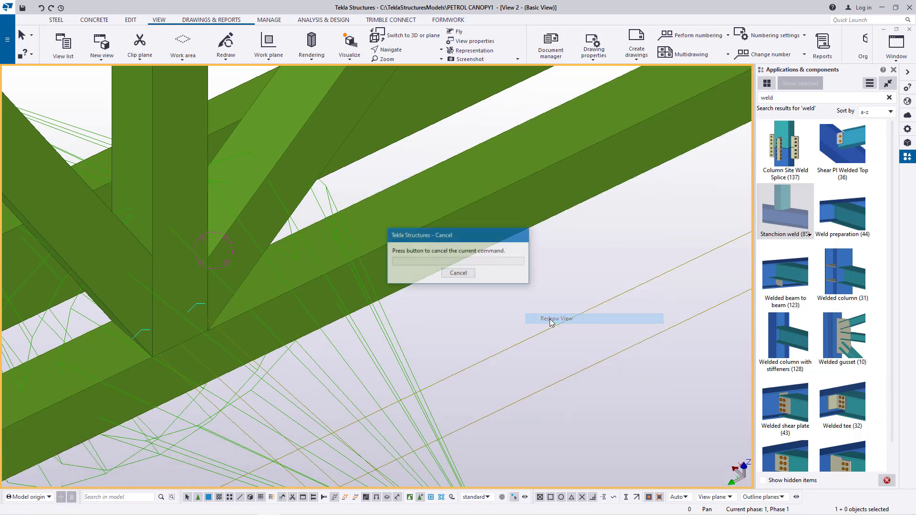
Review the welded edge truss and both canopies as a whole, and close the applications and components catalog
scroll(453, 332, down, 6)
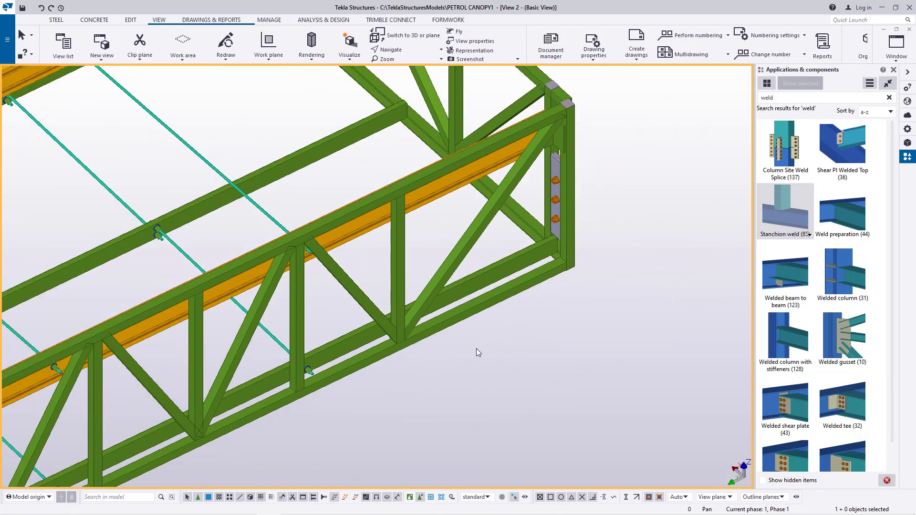
scroll(573, 281, down, 5)
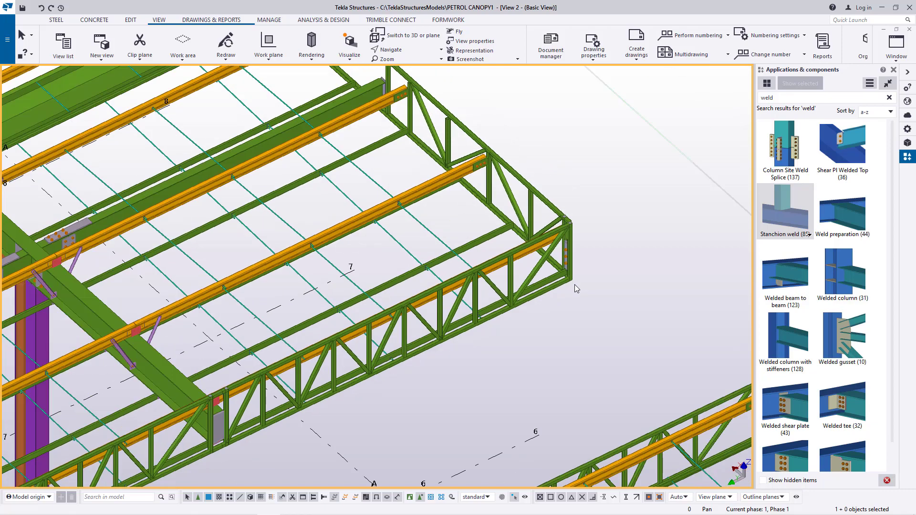
scroll(589, 280, down, 6)
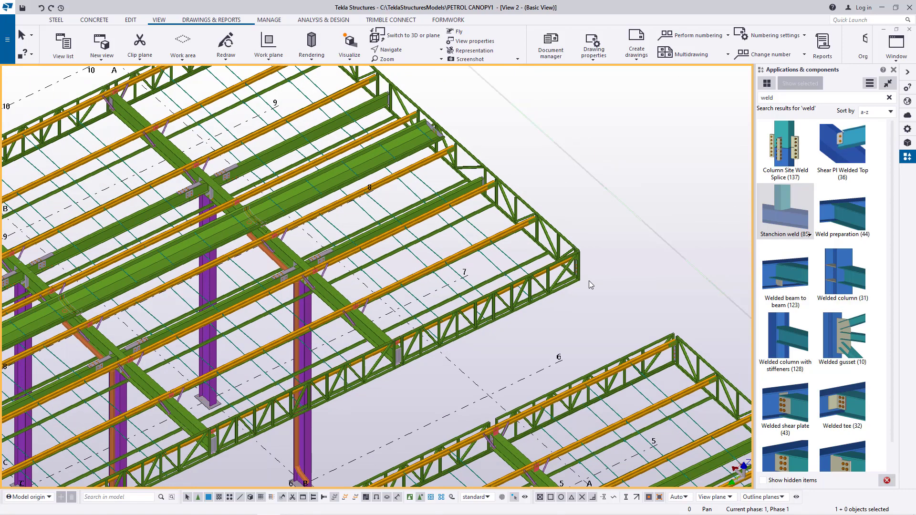
scroll(589, 281, down, 2)
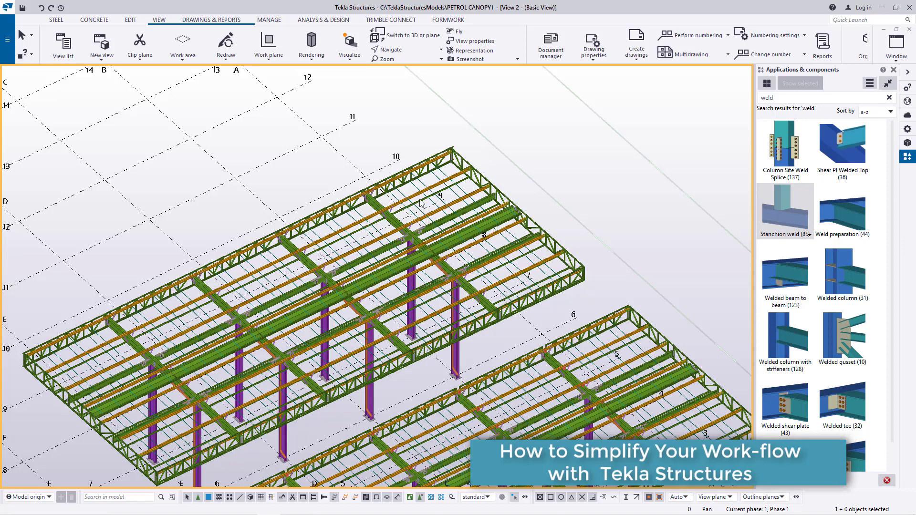
scroll(384, 197, down, 1)
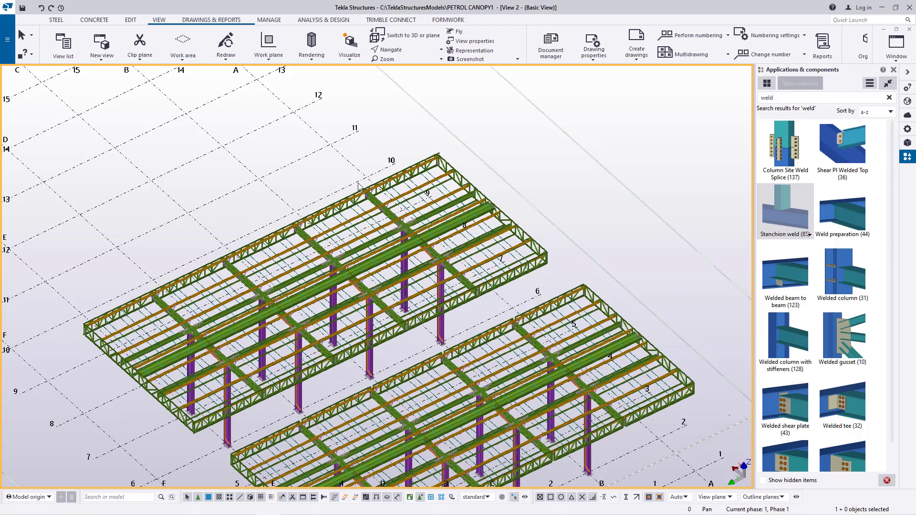
middle_drag(383, 245, 371, 196)
scroll(437, 429, up, 5)
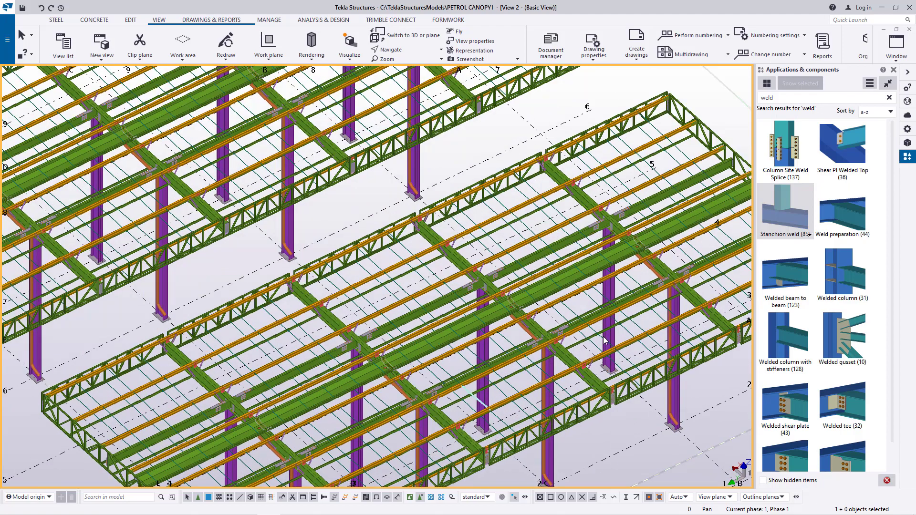
click(893, 69)
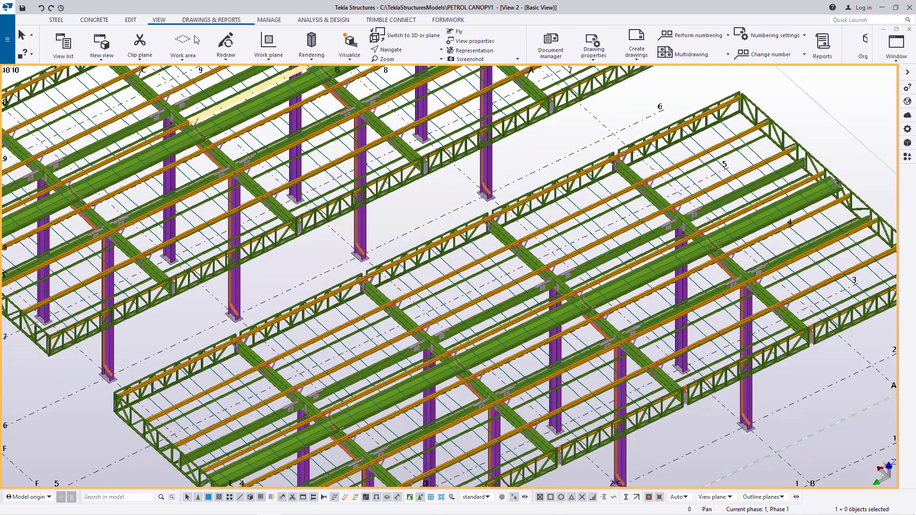